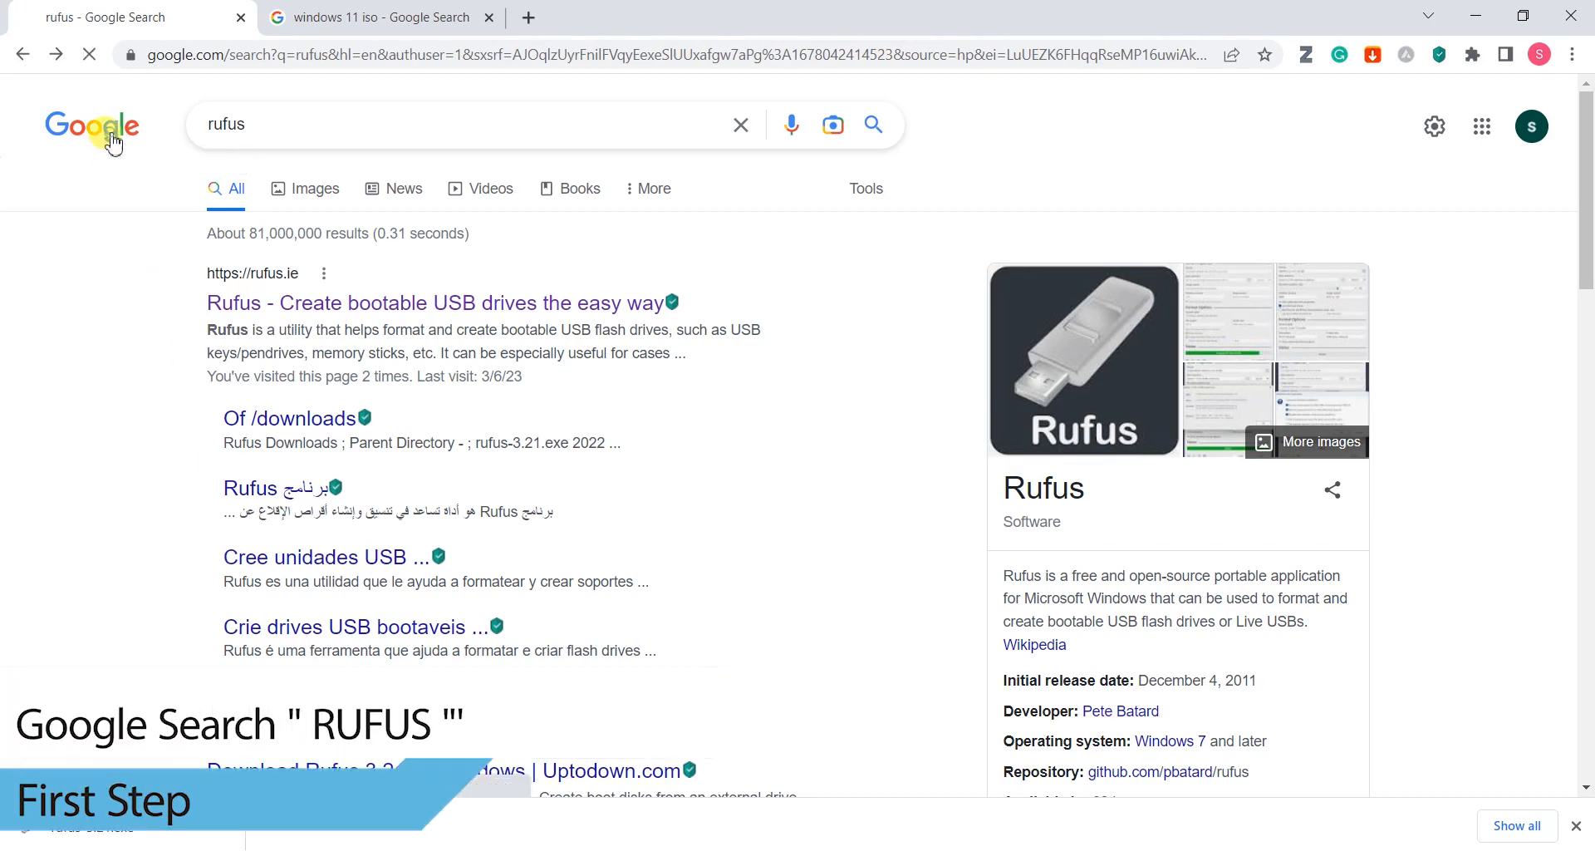
Step: Search Google for "rufus"
left_click(640, 316)
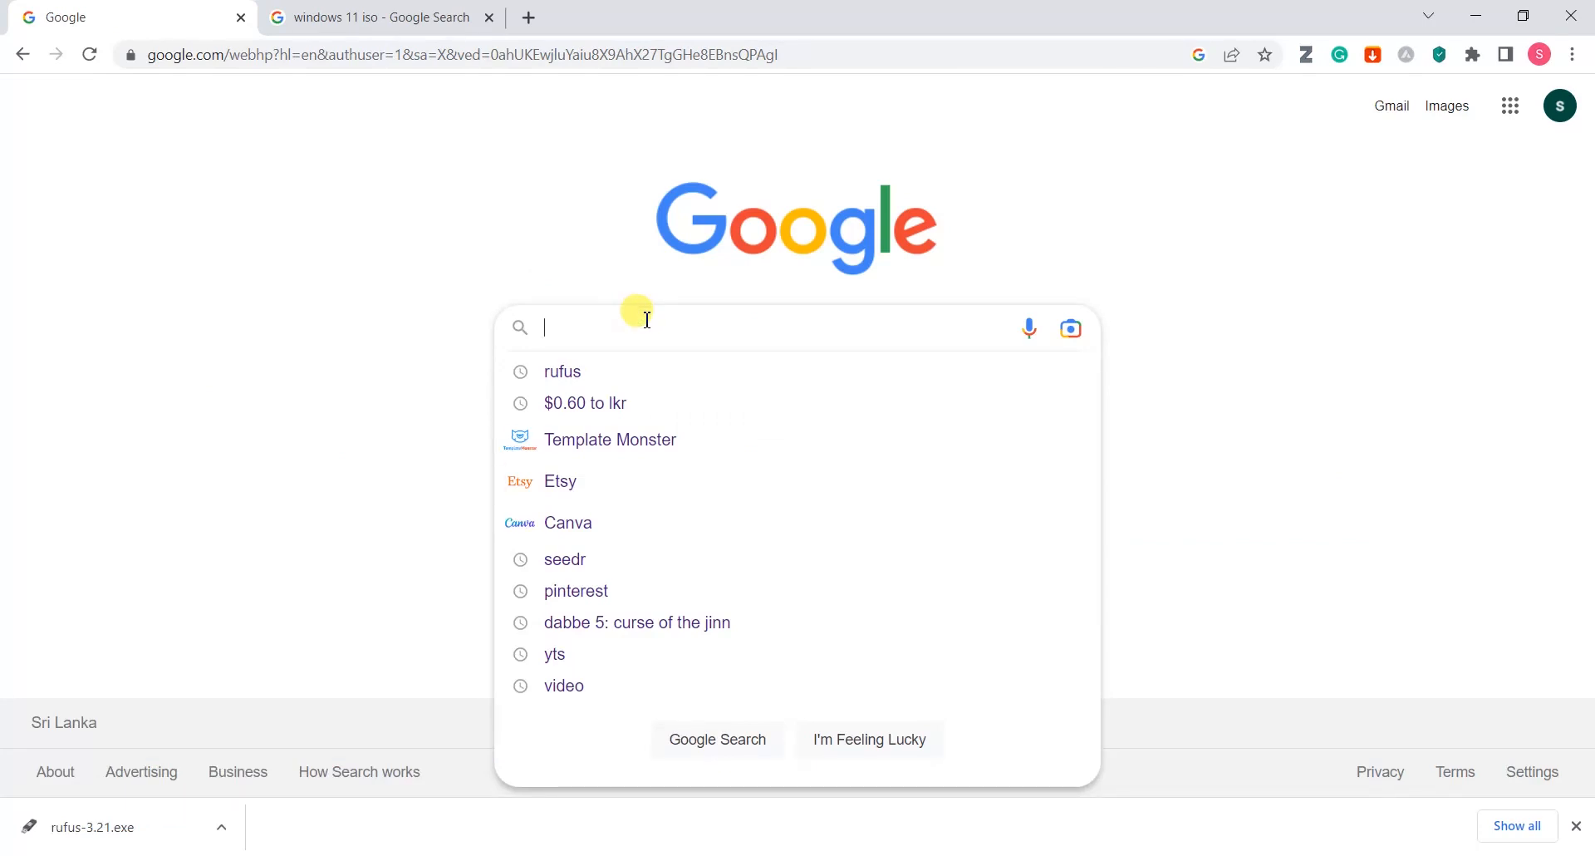
type("ru")
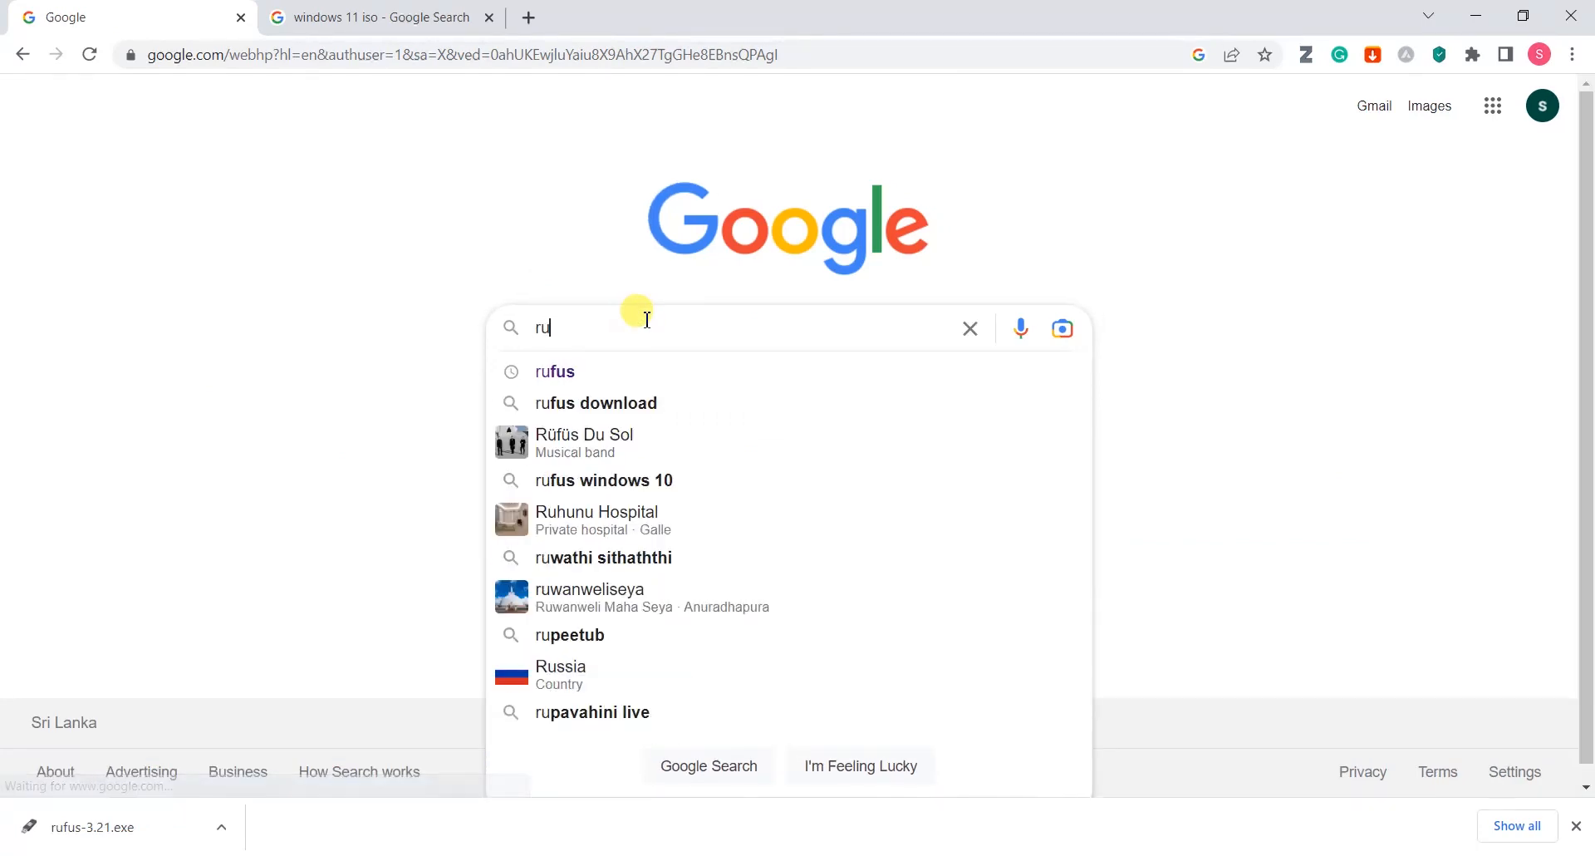
type("fus")
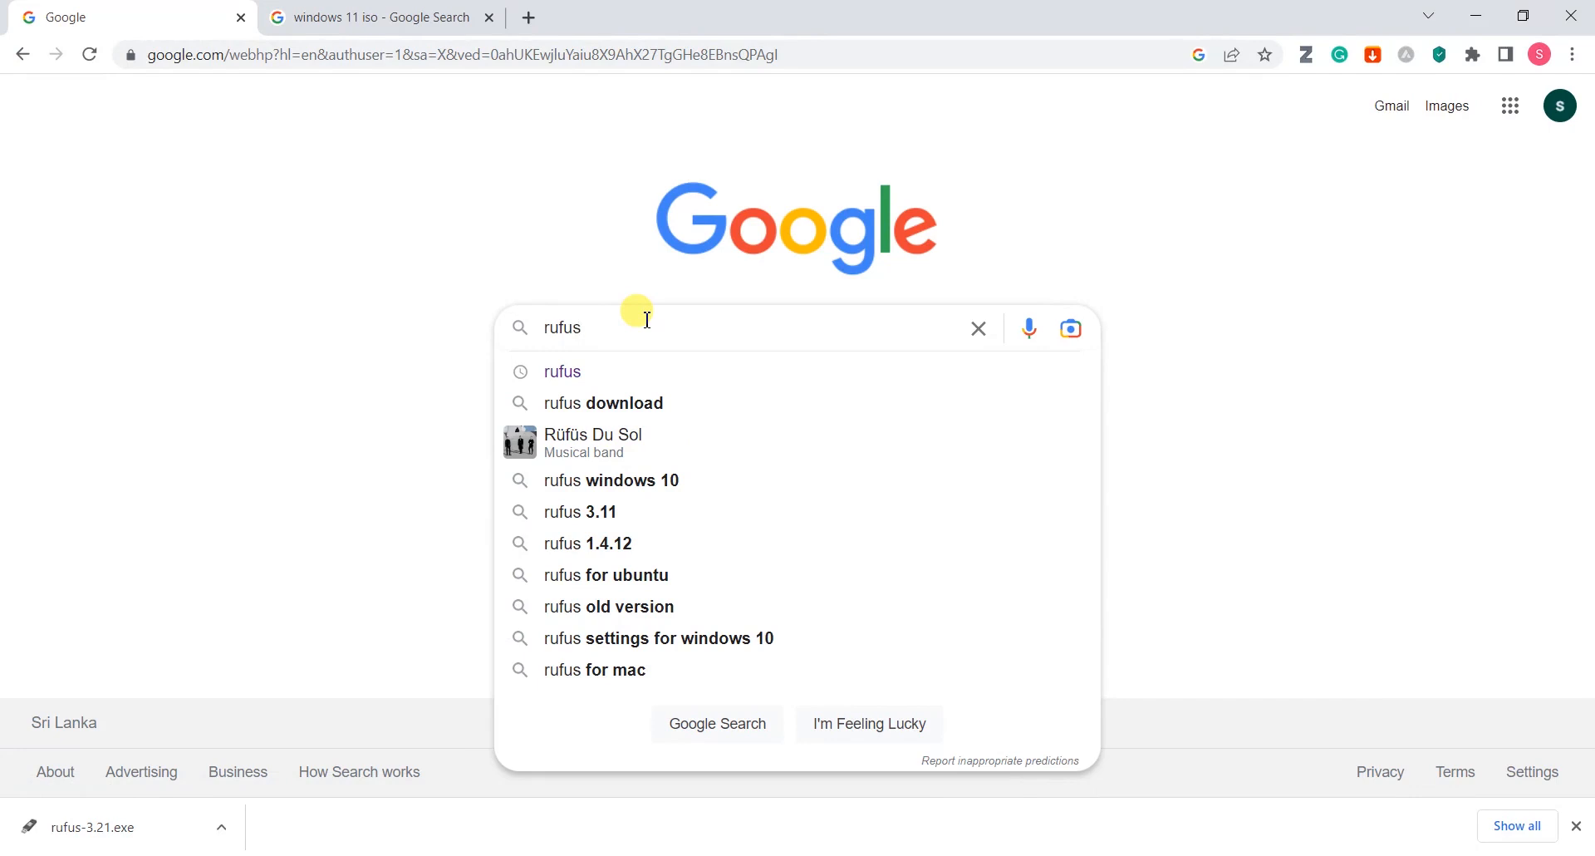
key("Return")
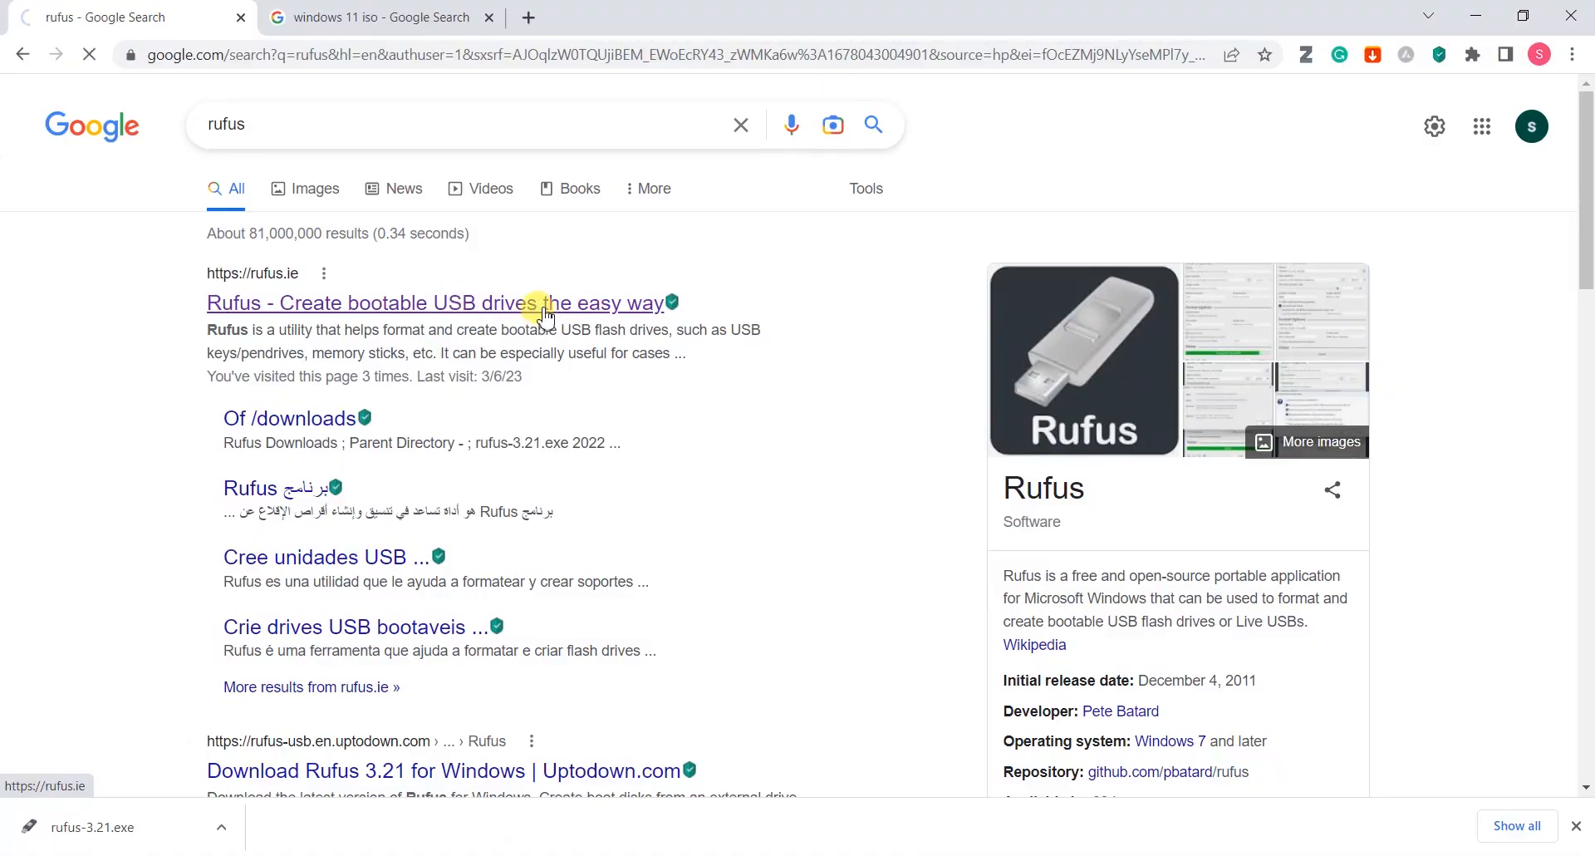
Step: Download Rufus 3.21 from the Download section of the rufus.ie website
scroll(314, 378, "down", 12)
scroll(314, 378, "down", 3)
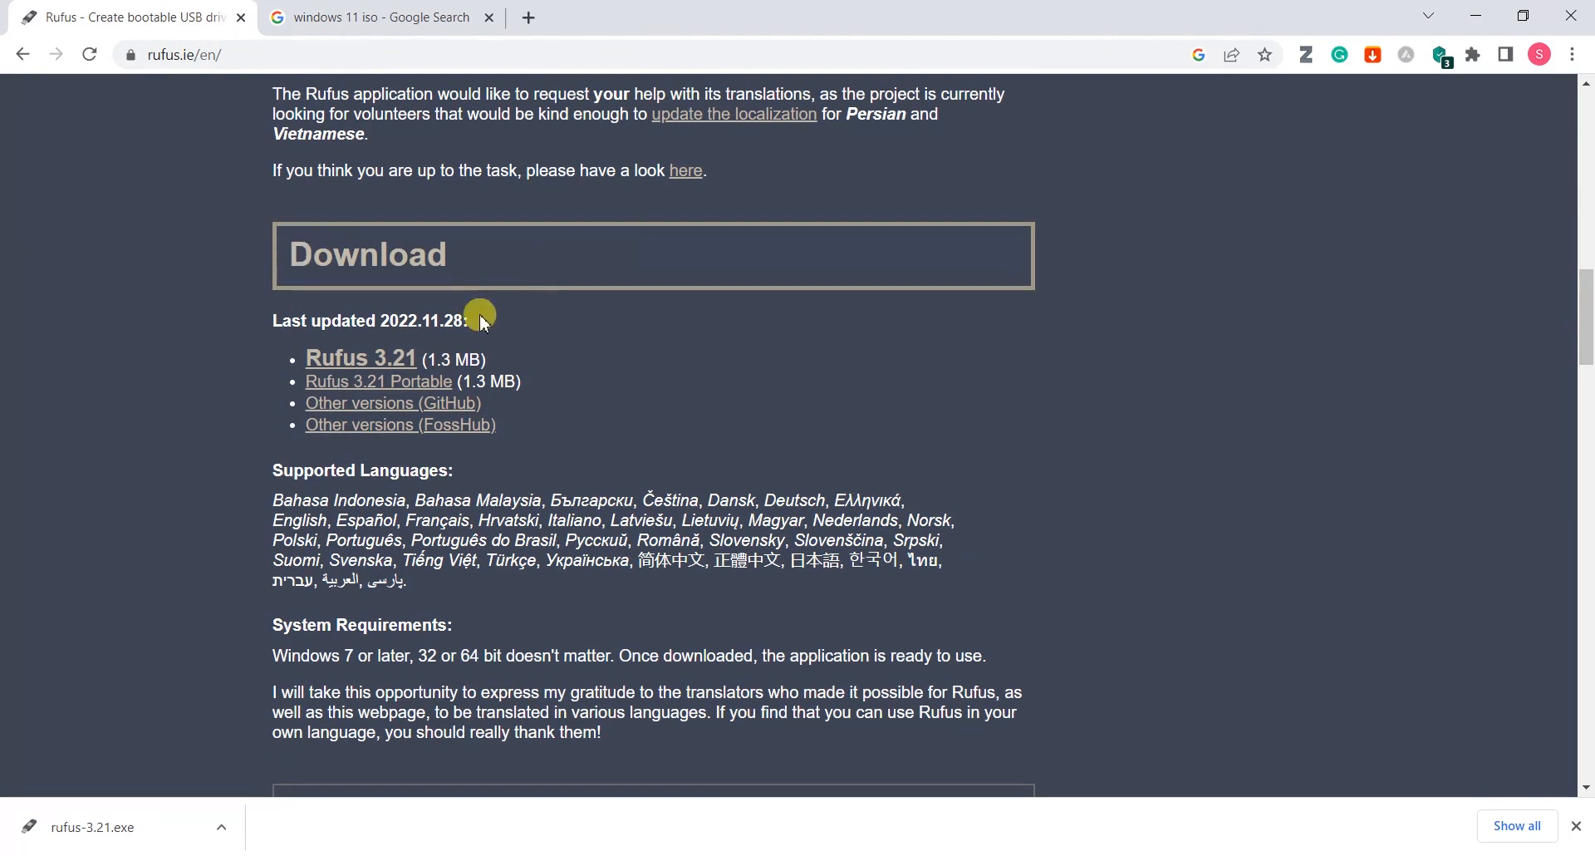
left_click(392, 360)
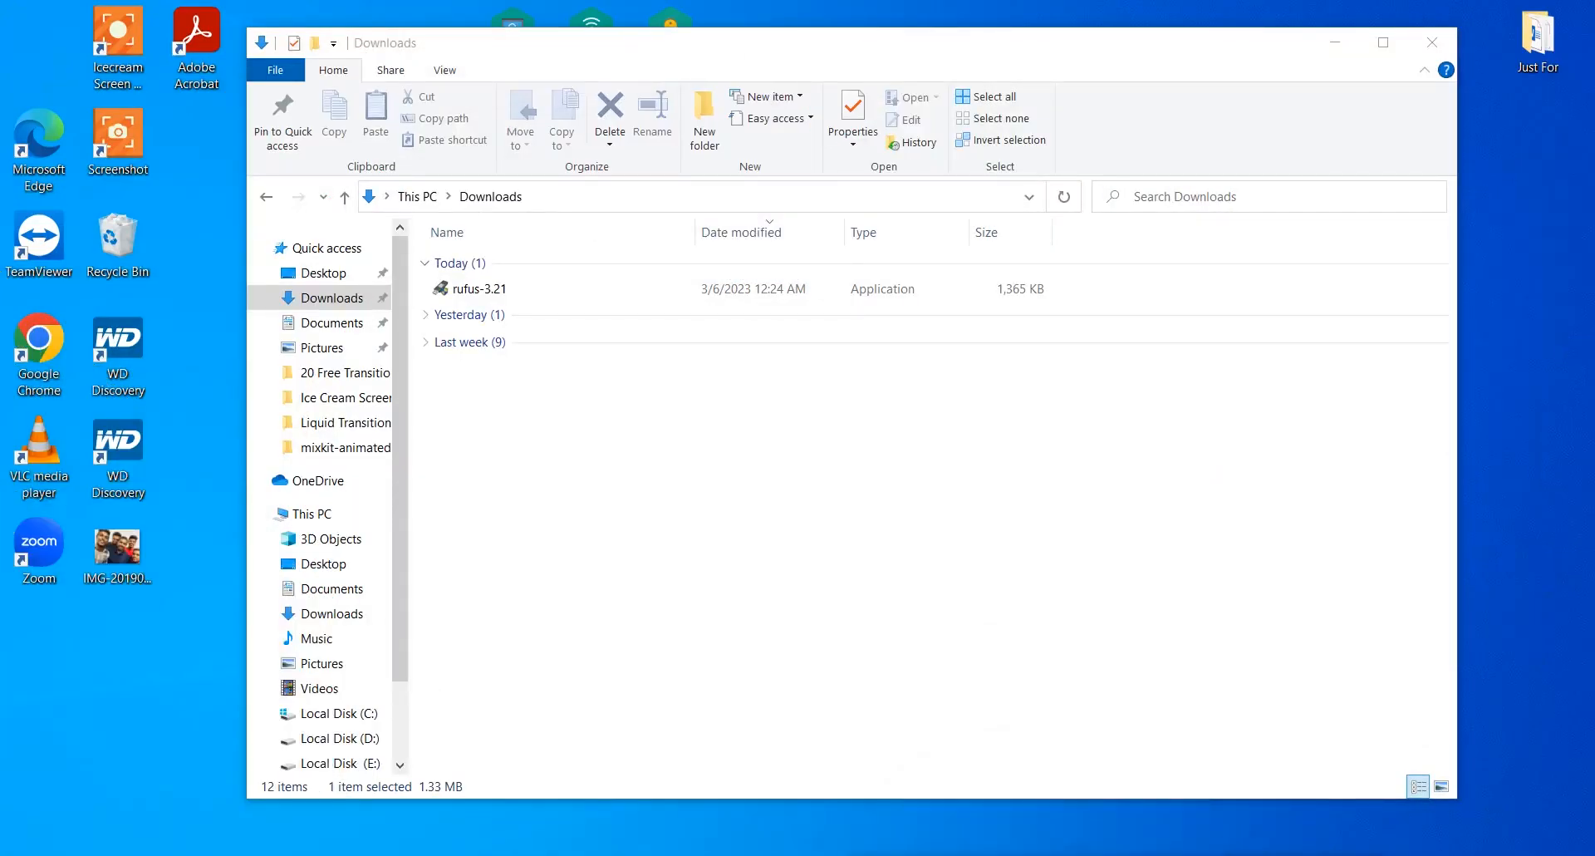
Step: Launch rufus-3.21 from the Downloads folder, minimize the folder window and reposition the Rufus window on the desktop
double_click(489, 297)
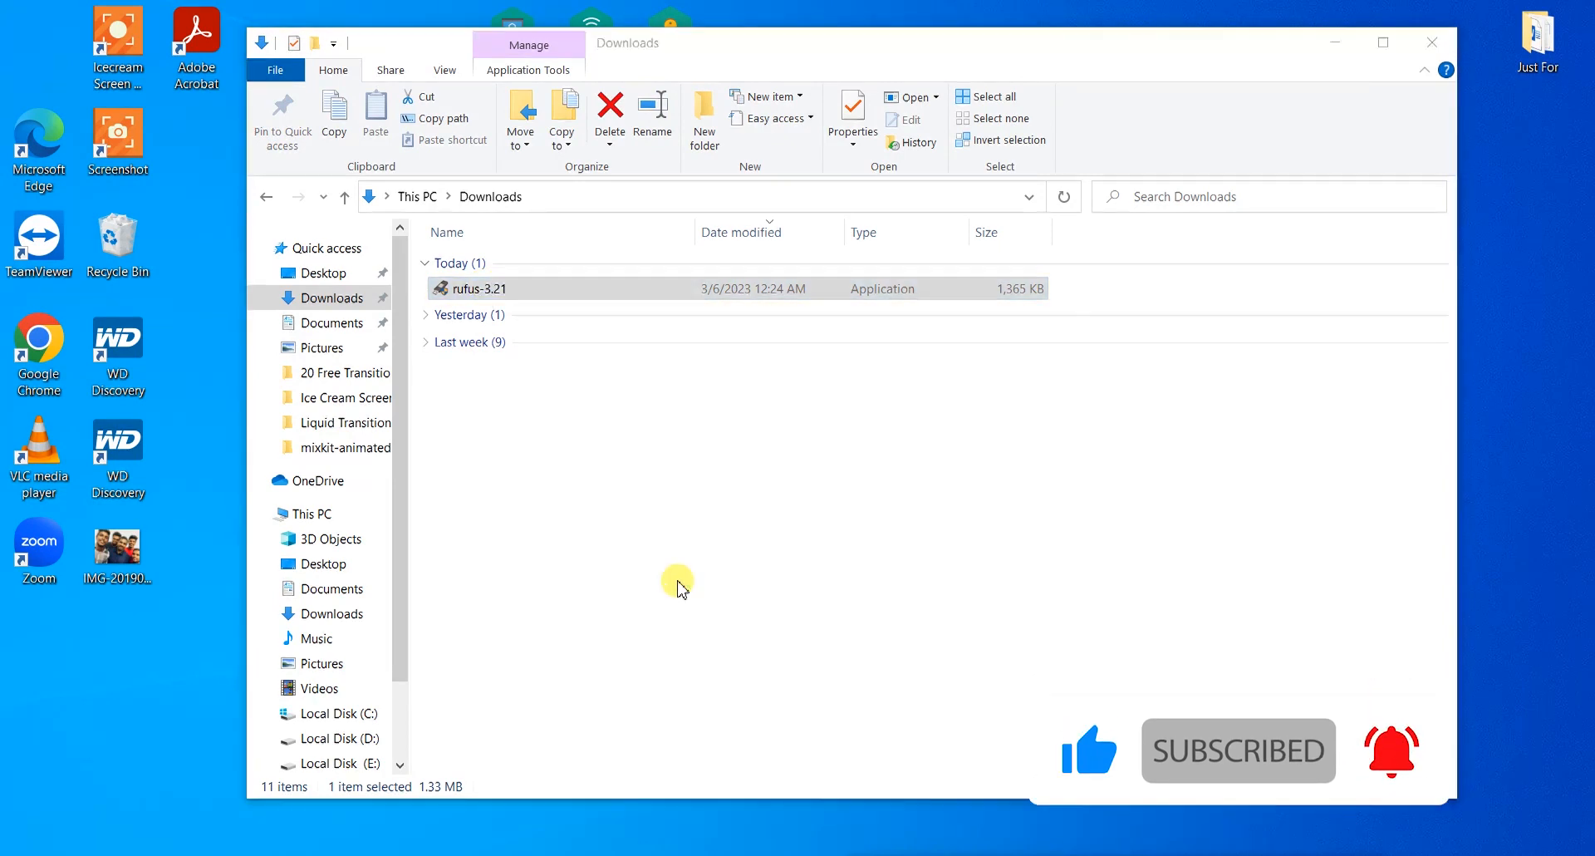
left_click(1334, 47)
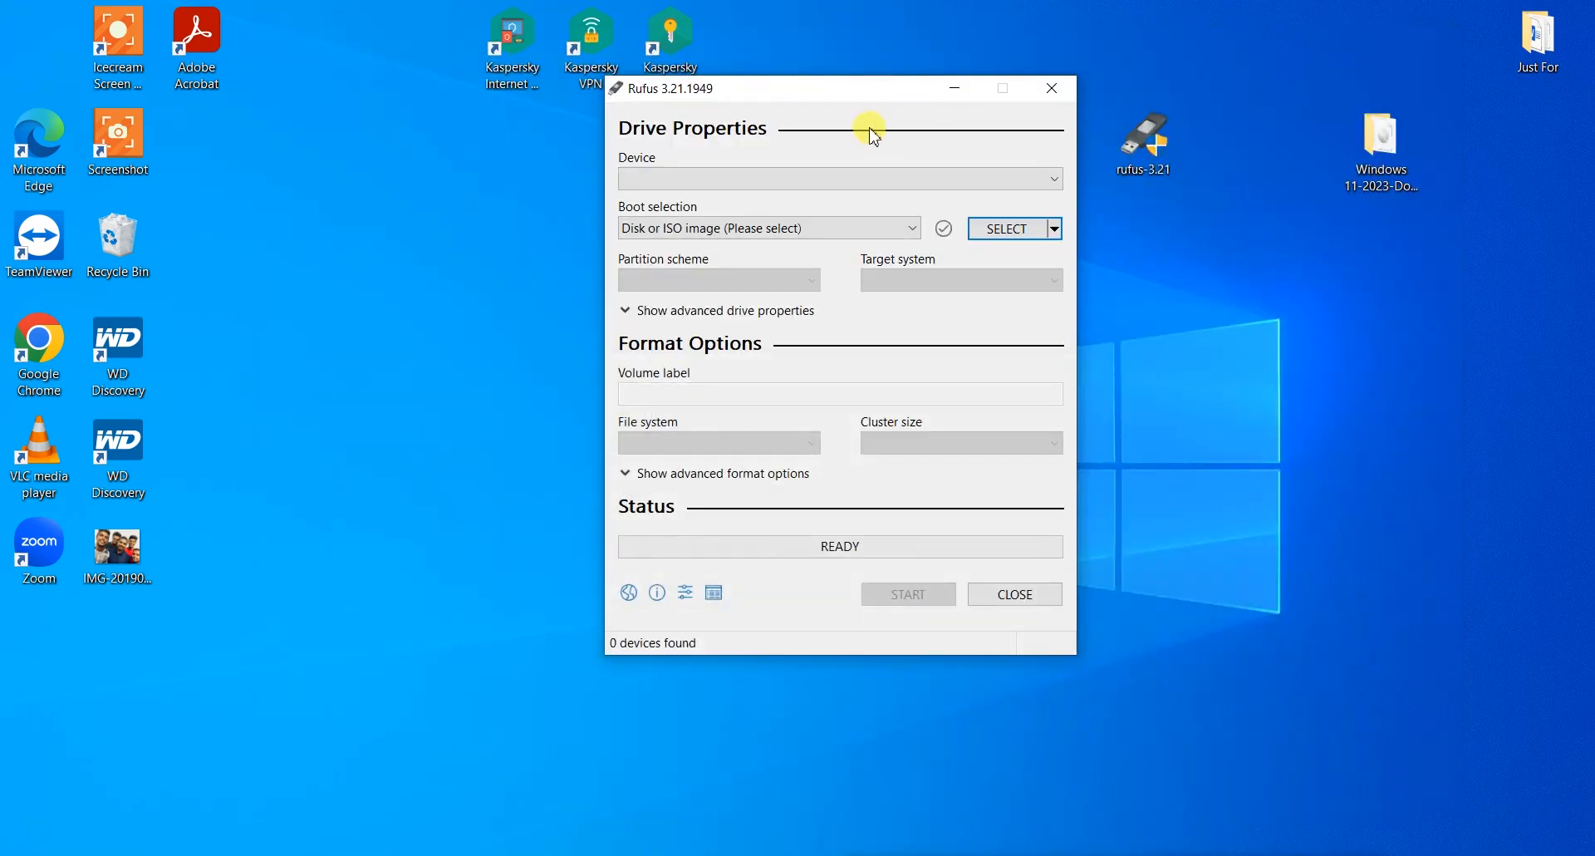
left_click_drag(847, 103, 798, 173)
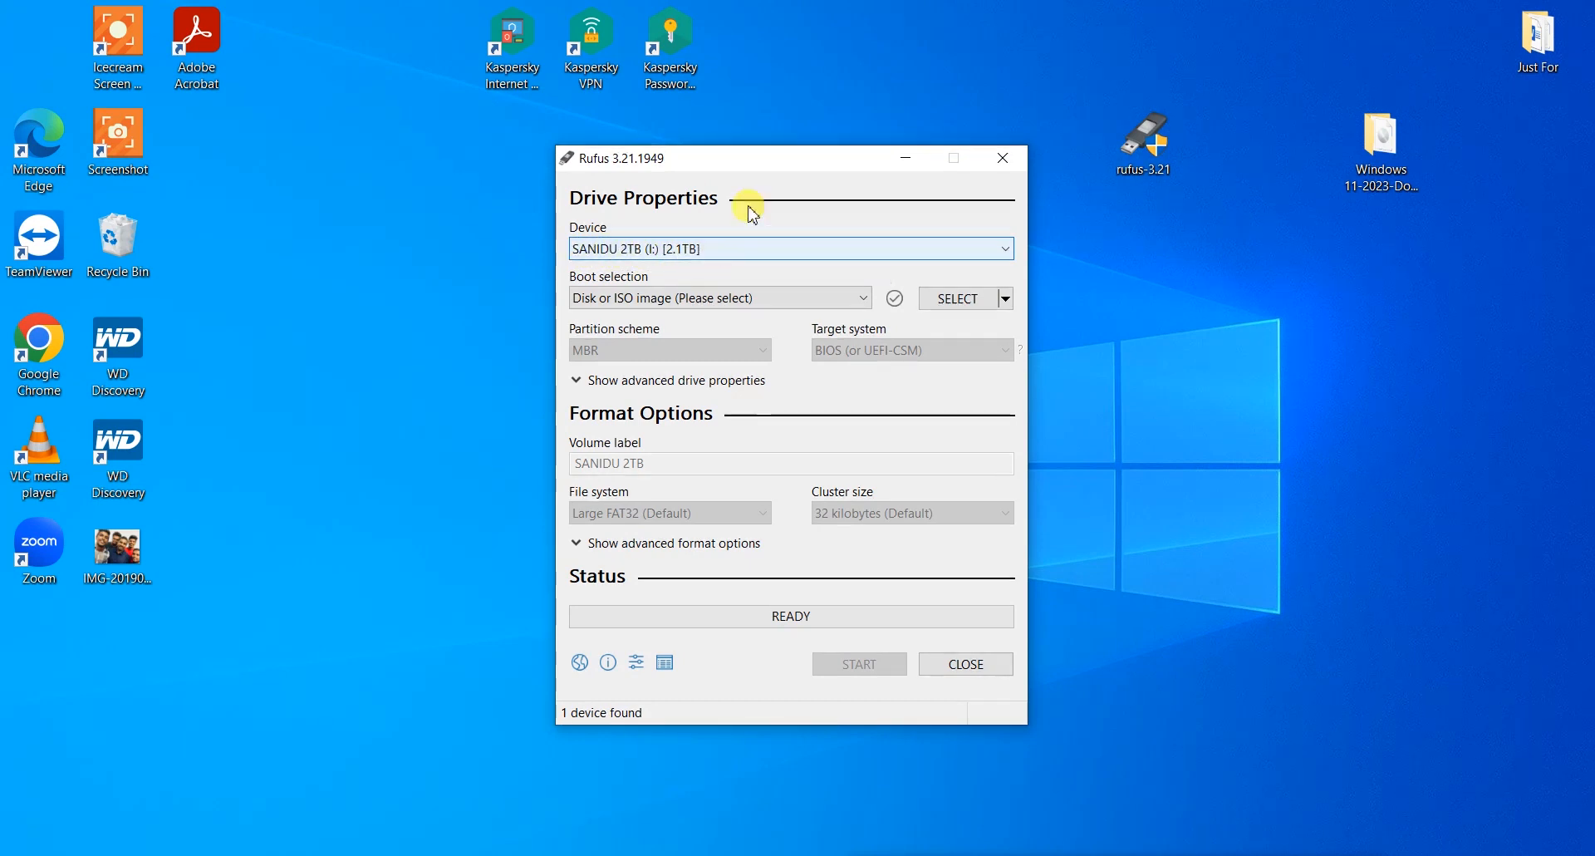
left_click_drag(768, 156, 794, 154)
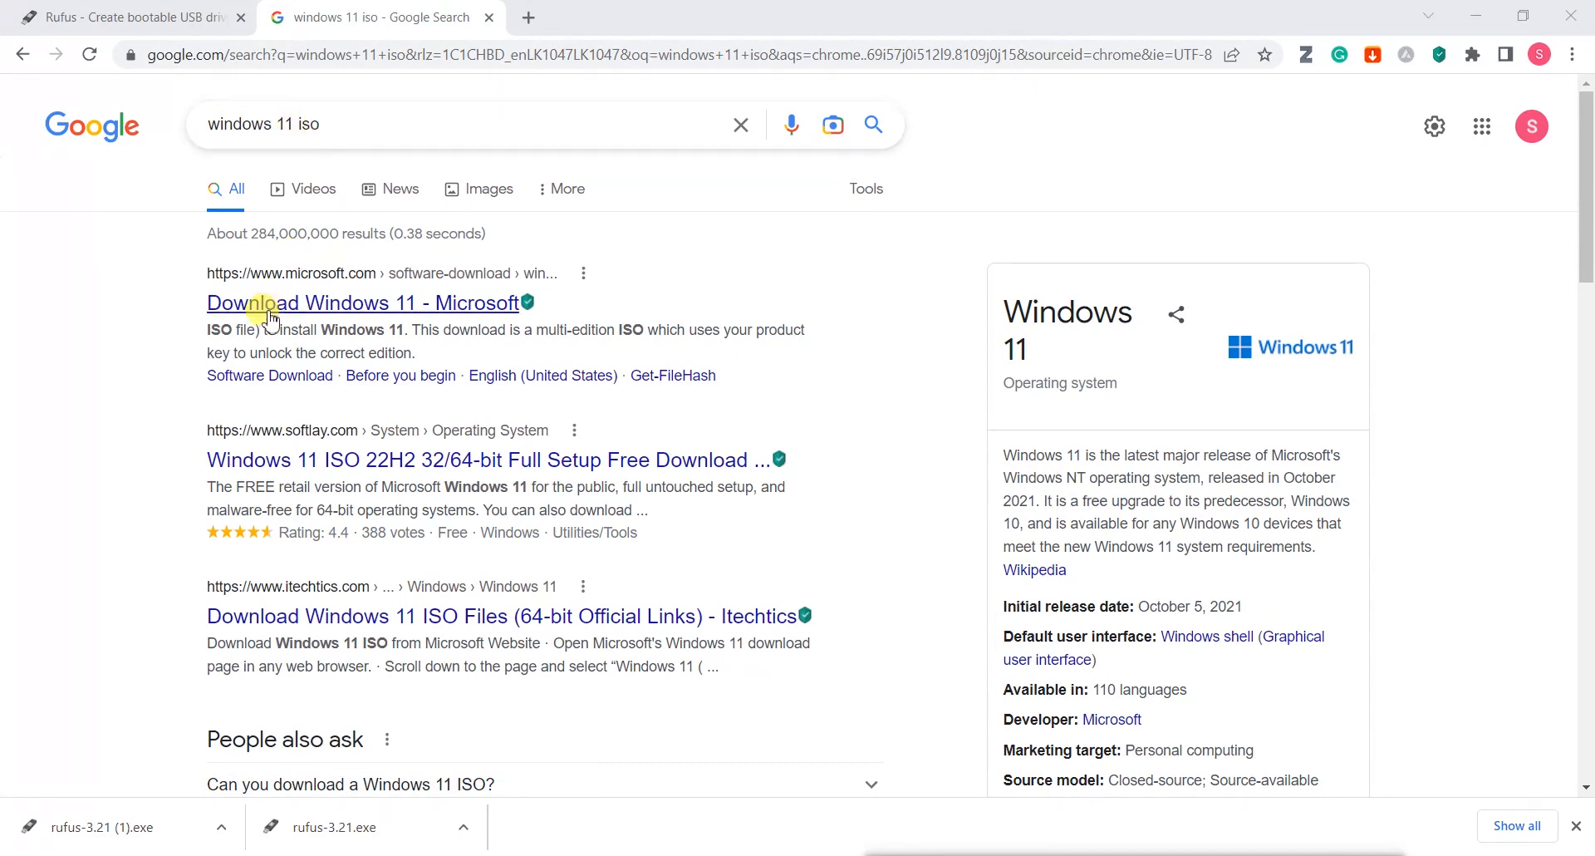
Step: On Microsoft's Download Windows 11 page, choose Windows 11 (multi-edition ISO for x64 devices) as the disk image and submit the selection
left_click(869, 124)
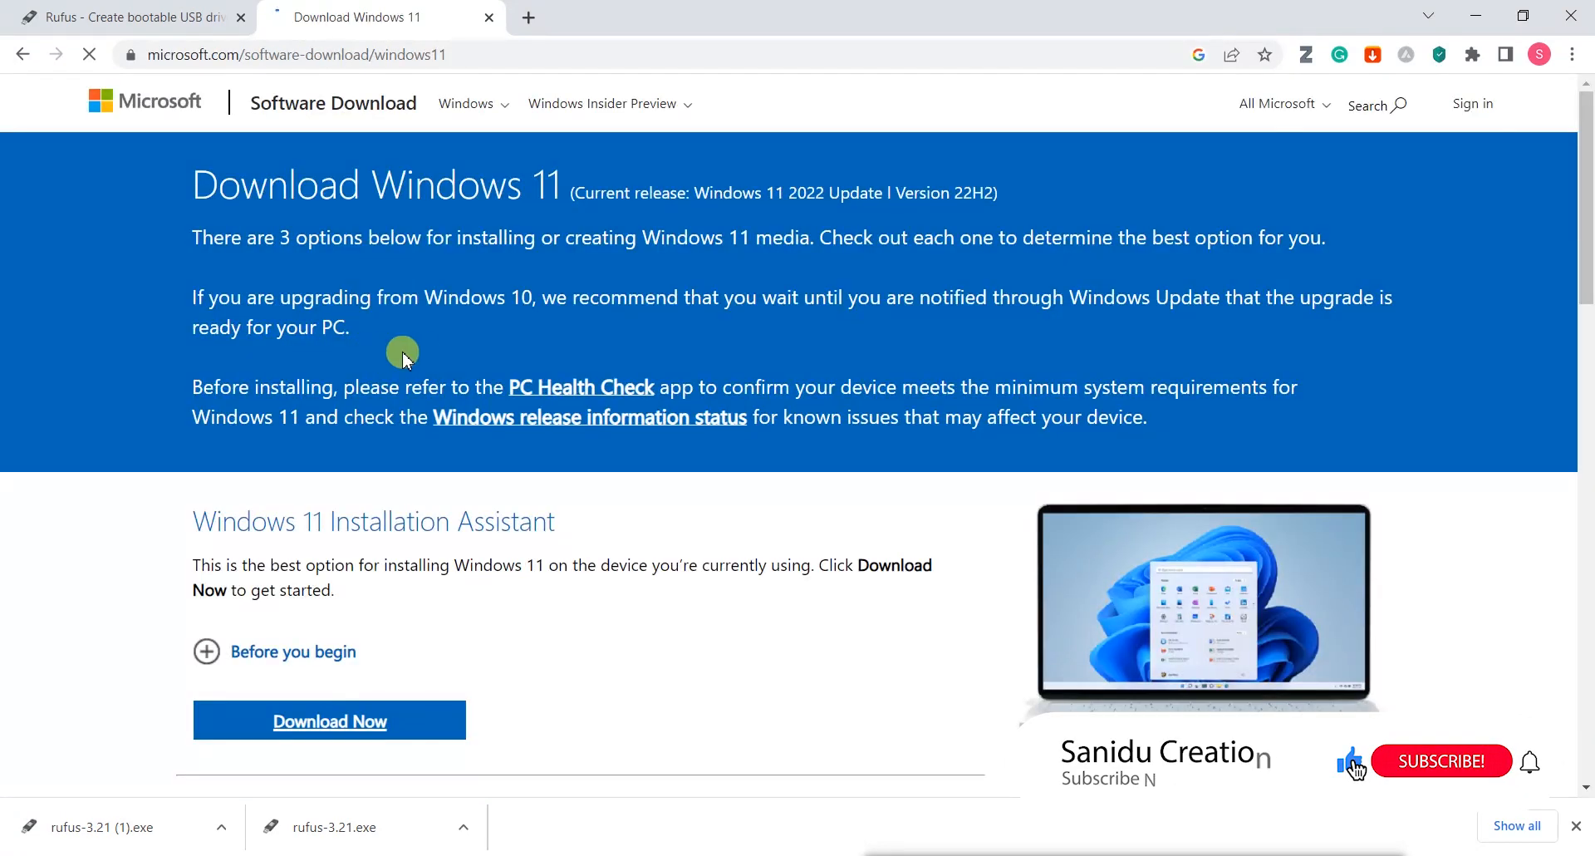
scroll(458, 353, "down", 1)
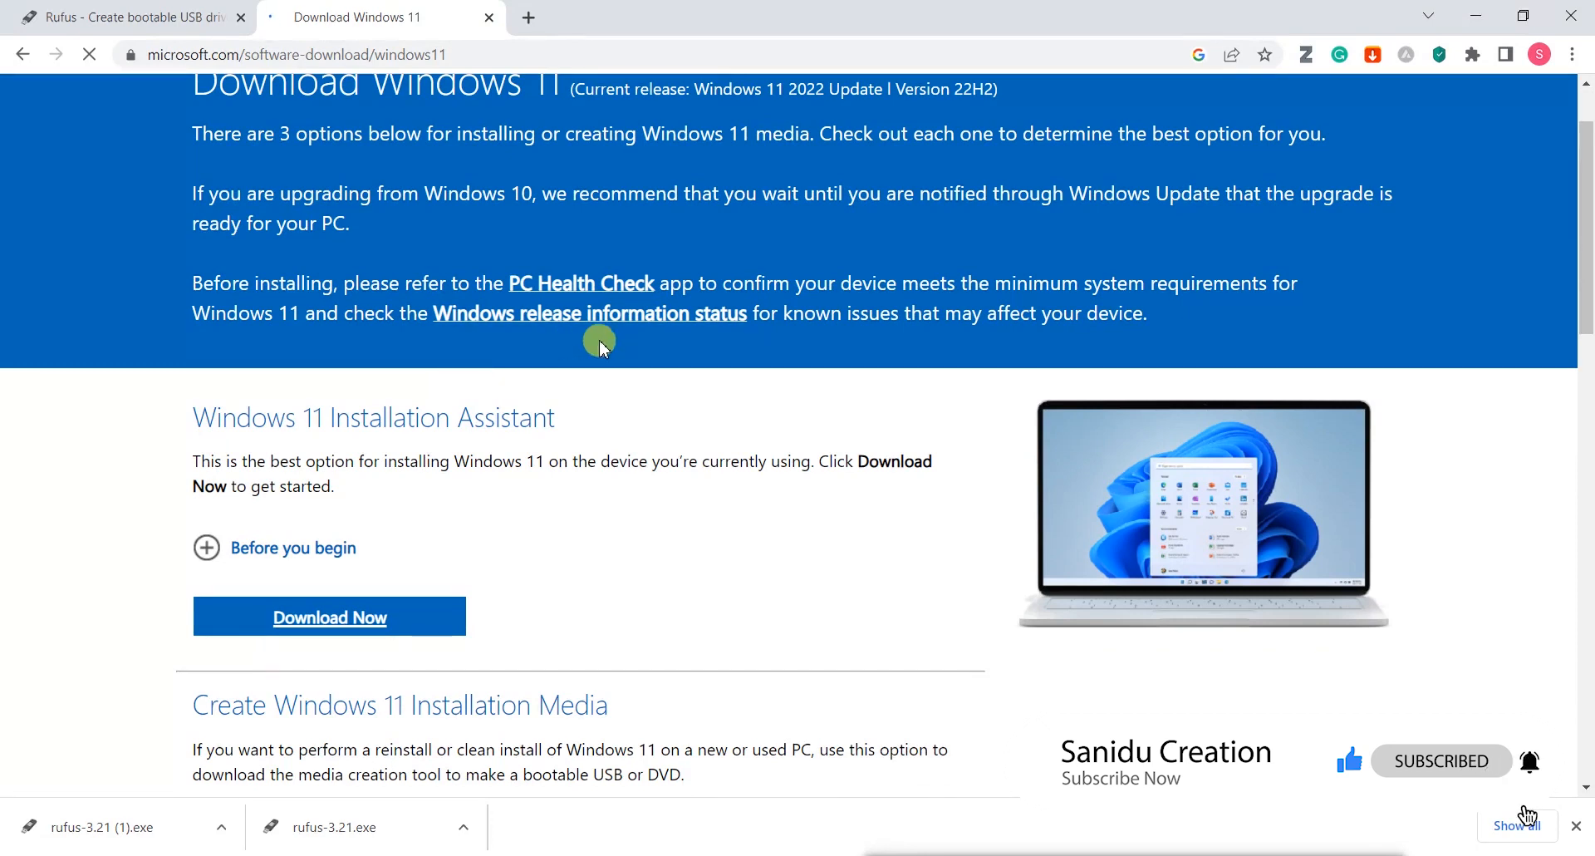
scroll(601, 348, "down", 5)
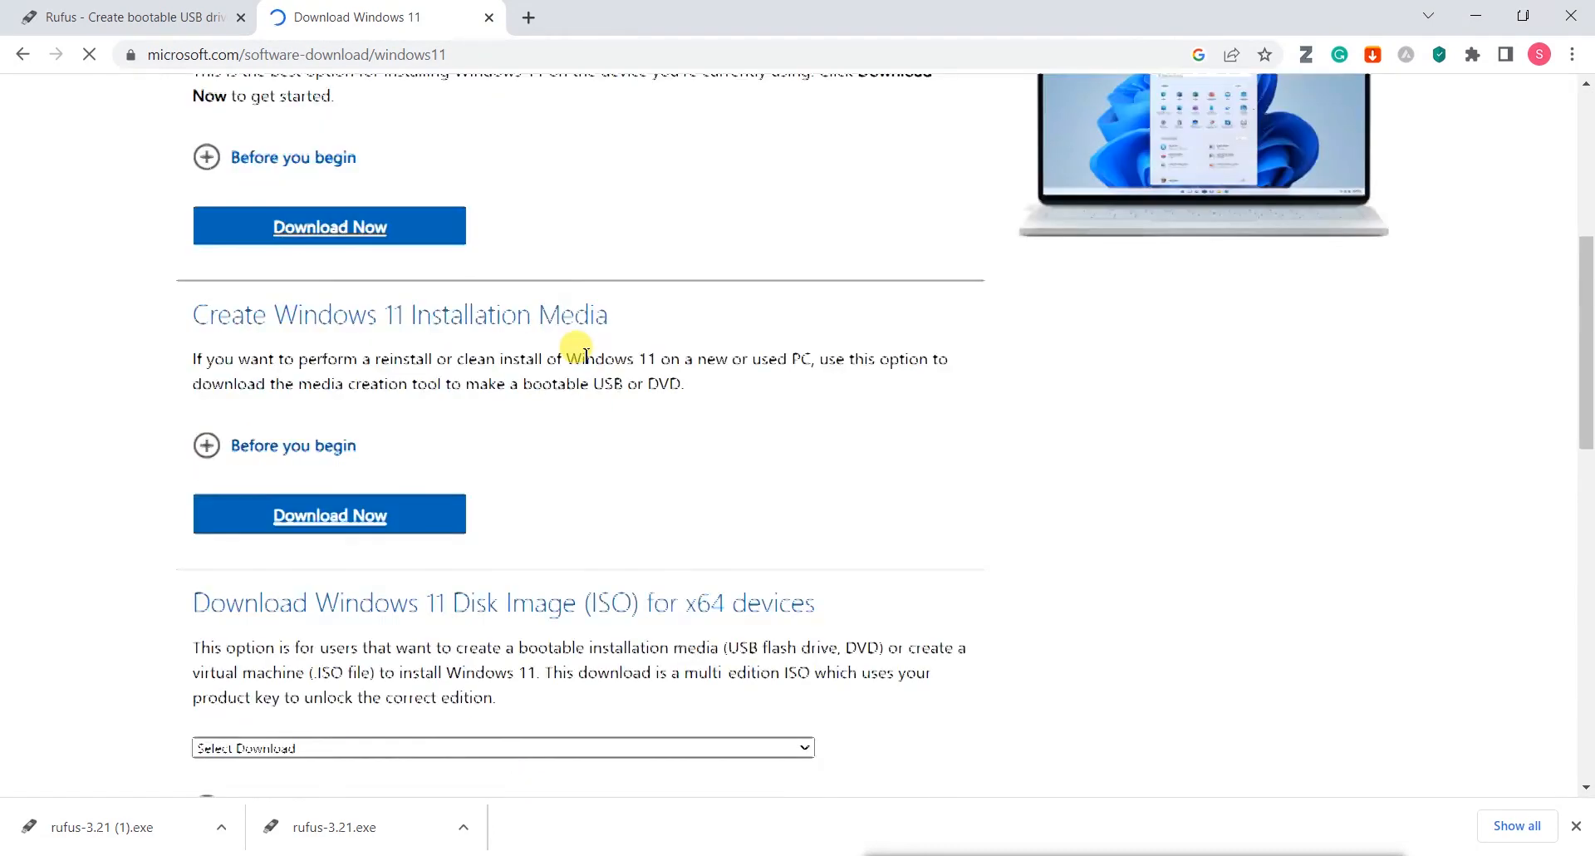
scroll(580, 368, "down", 3)
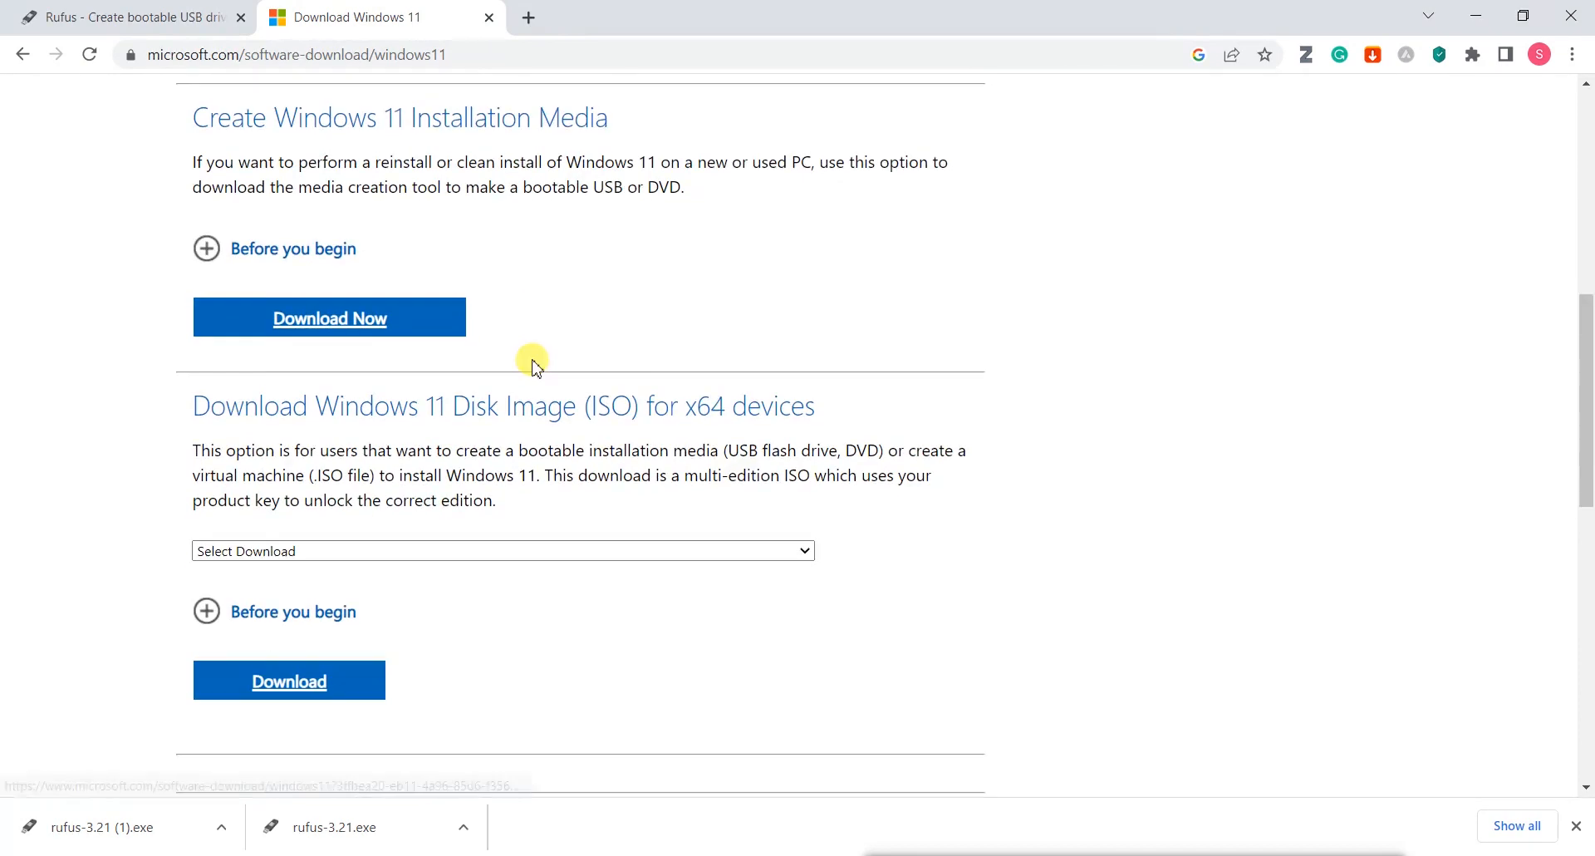
scroll(459, 383, "down", 1)
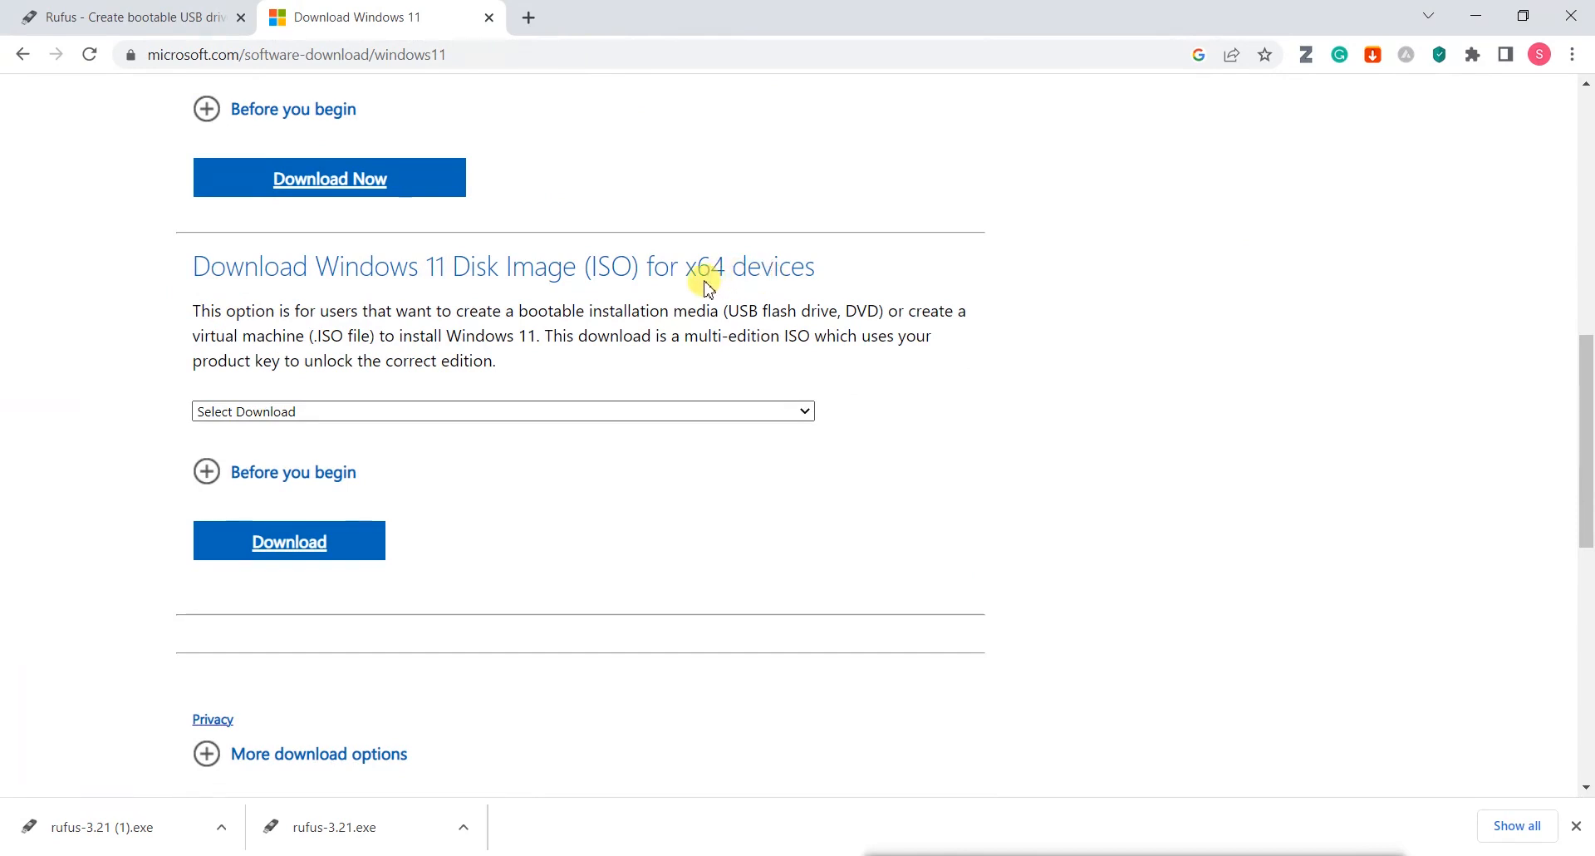
left_click(798, 411)
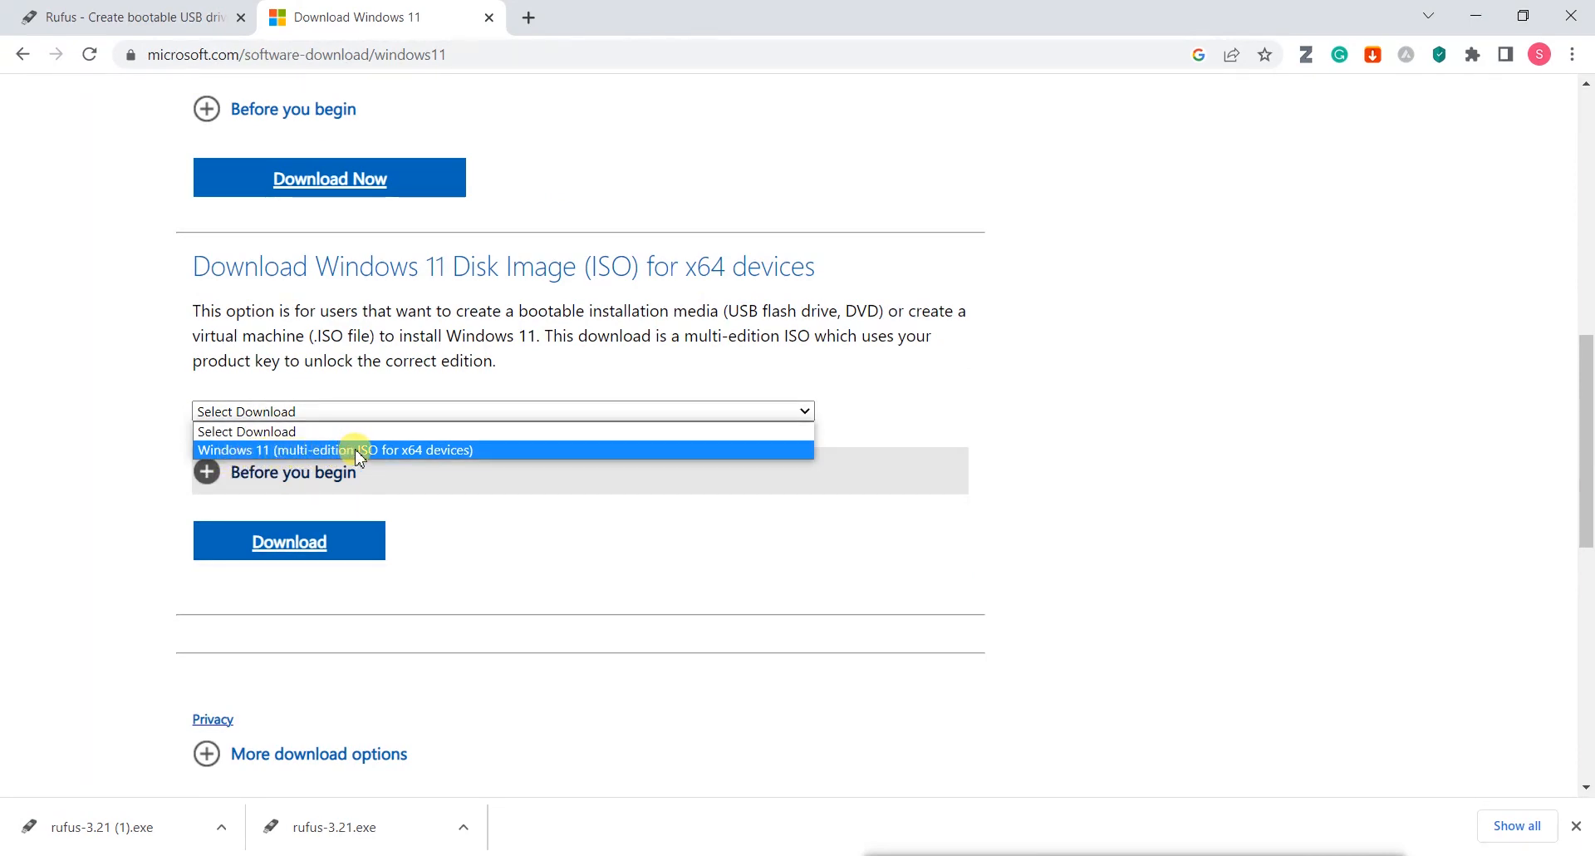
left_click(429, 451)
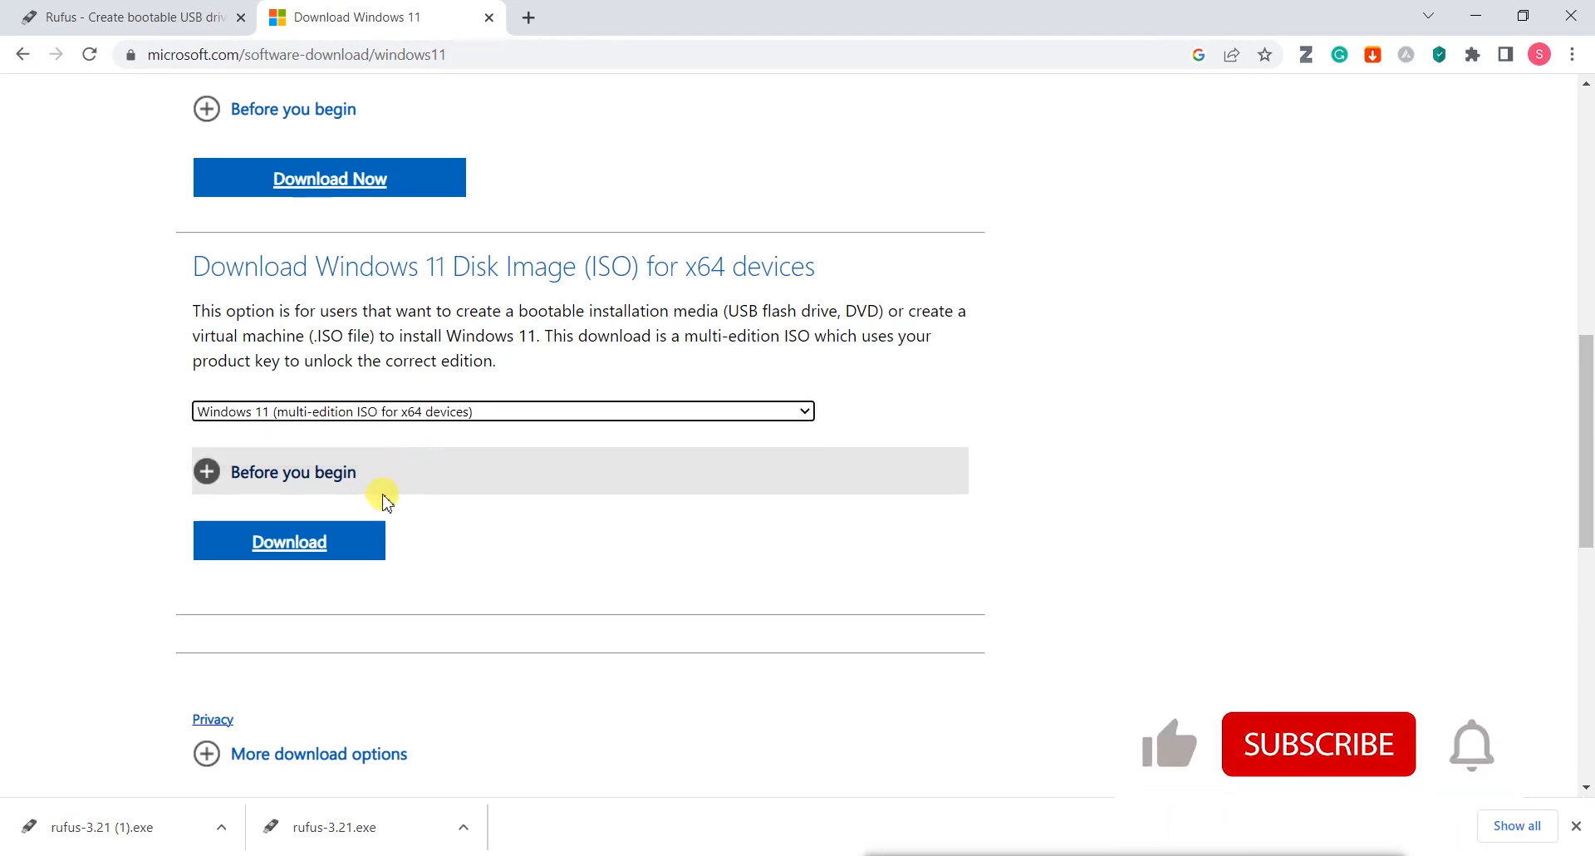
scroll(374, 490, "down", 1)
left_click(343, 440)
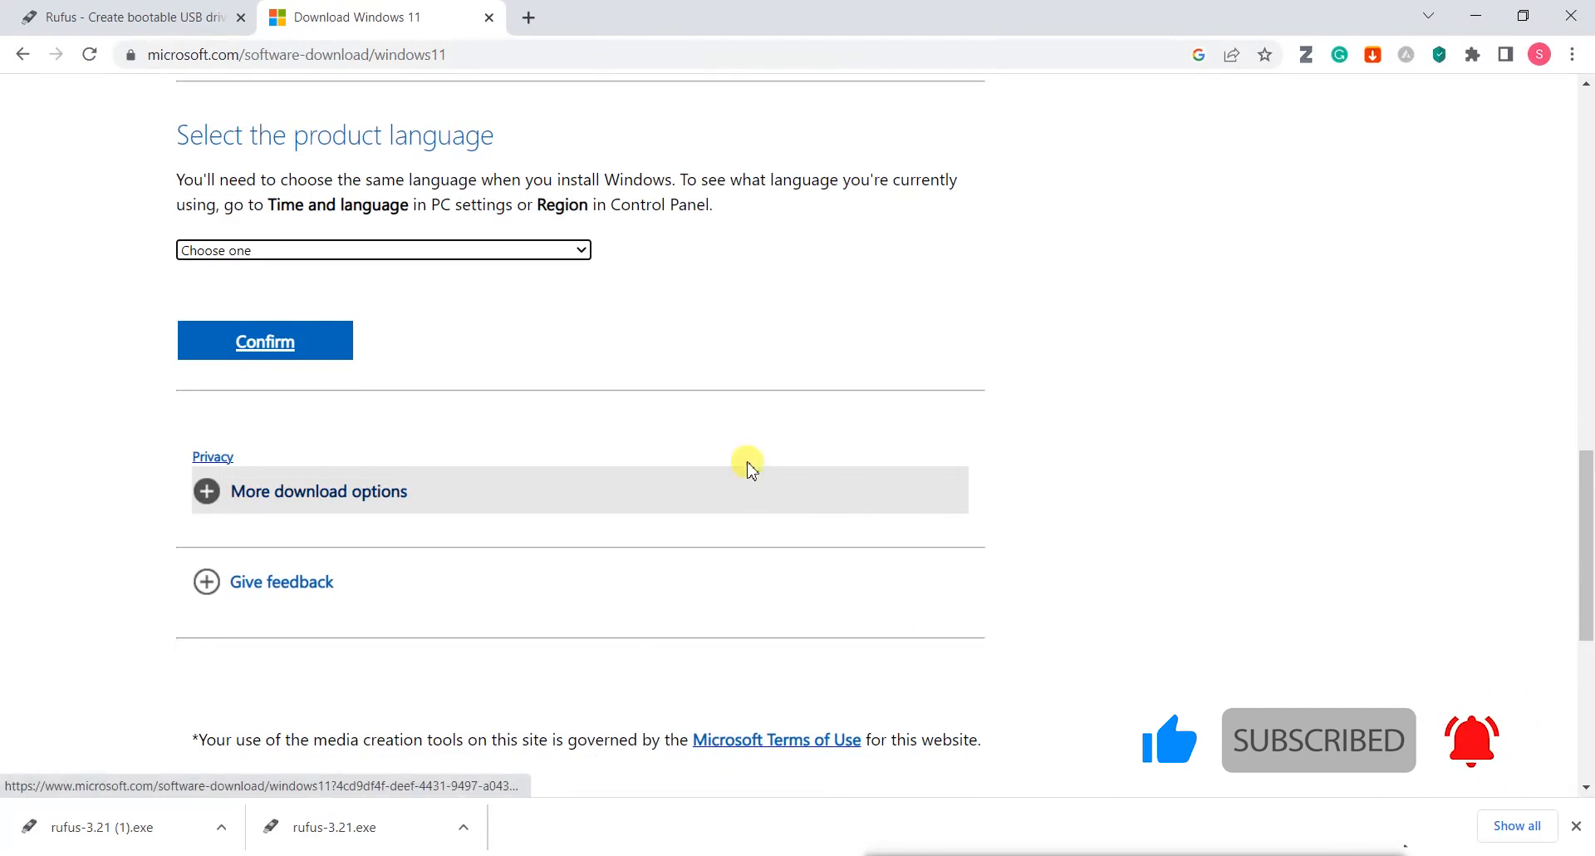
Step: Set the product language to English International and confirm it
scroll(448, 441, "up", 1)
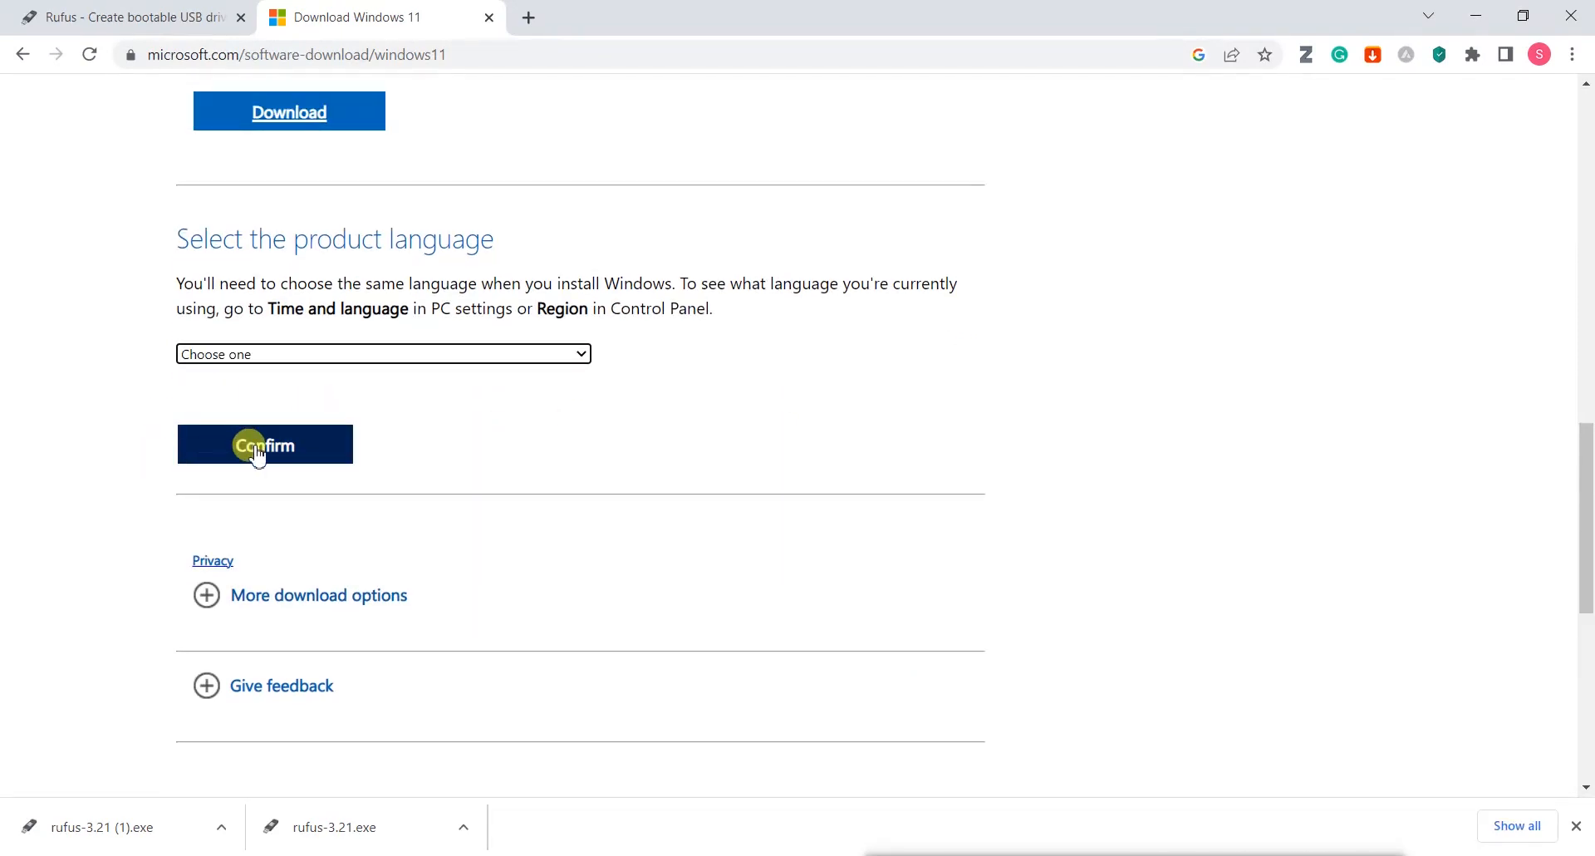
left_click(257, 449)
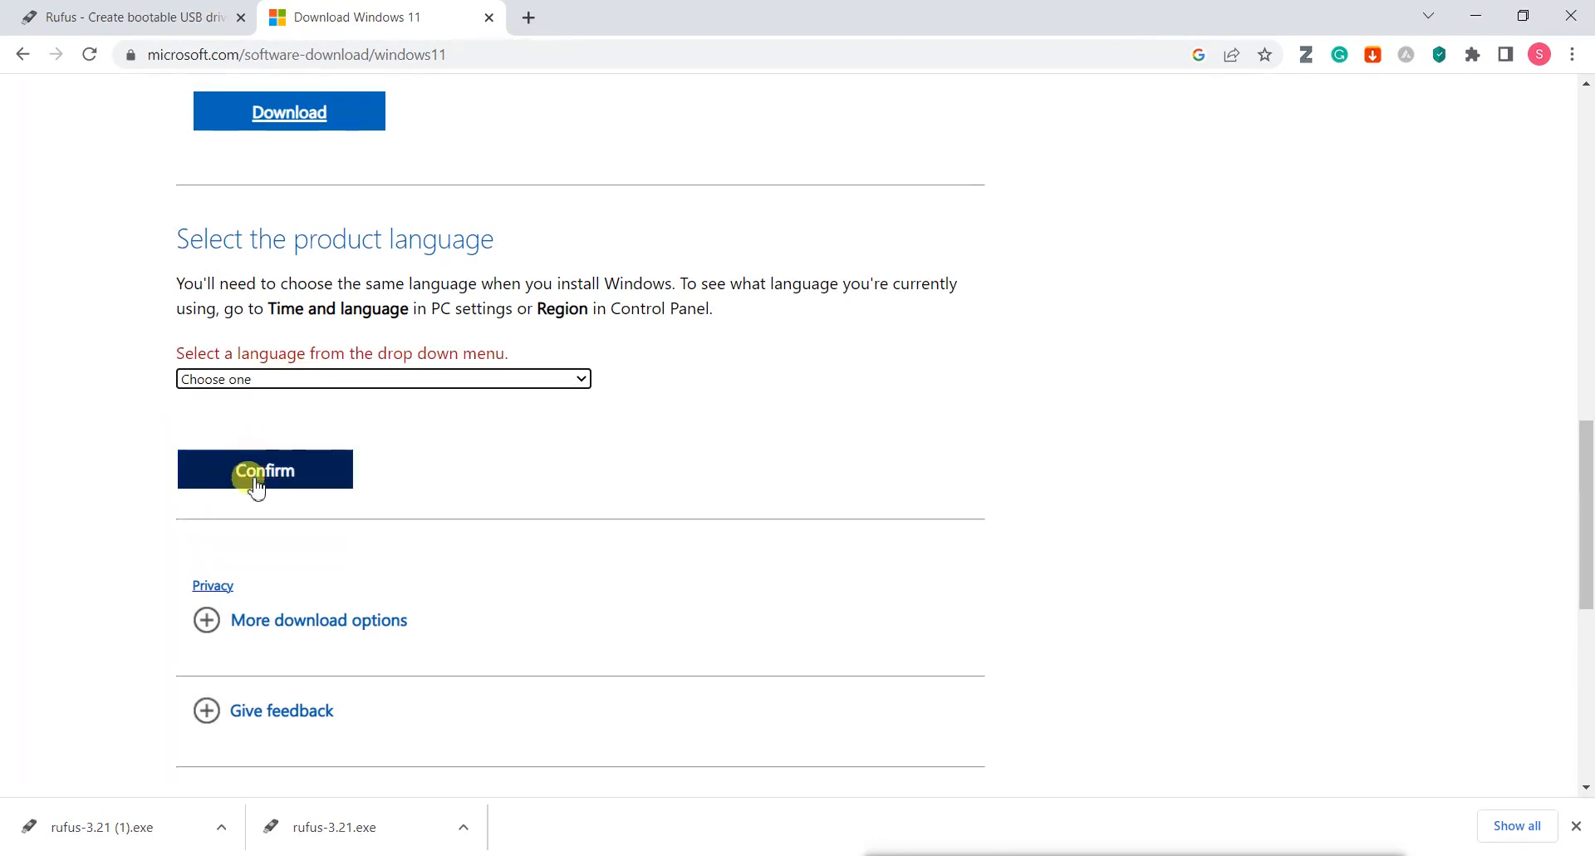
left_click(398, 382)
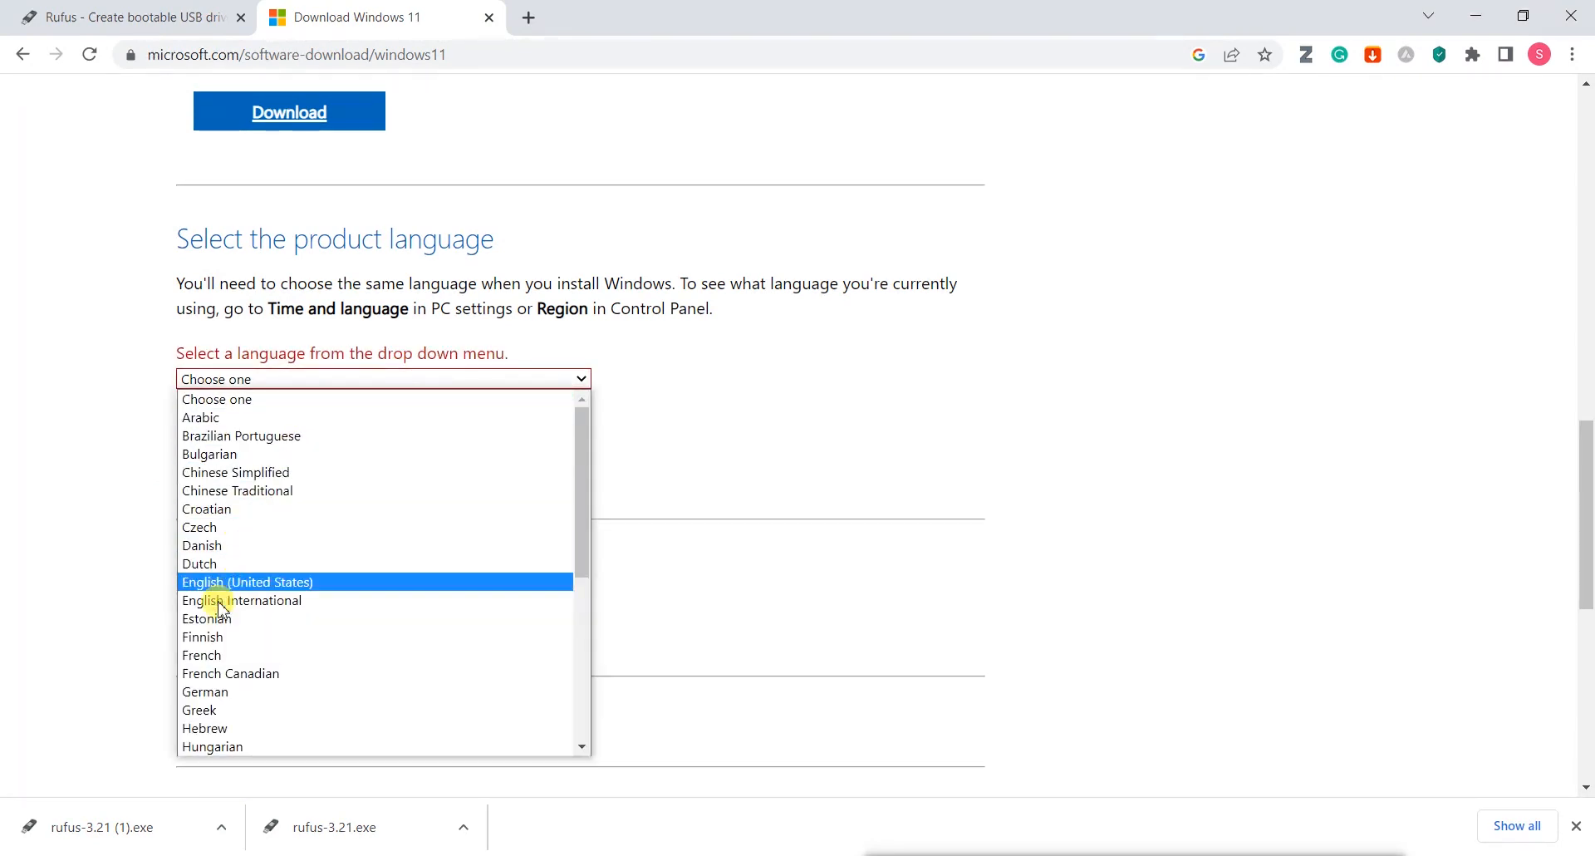
scroll(215, 673, "down", 4)
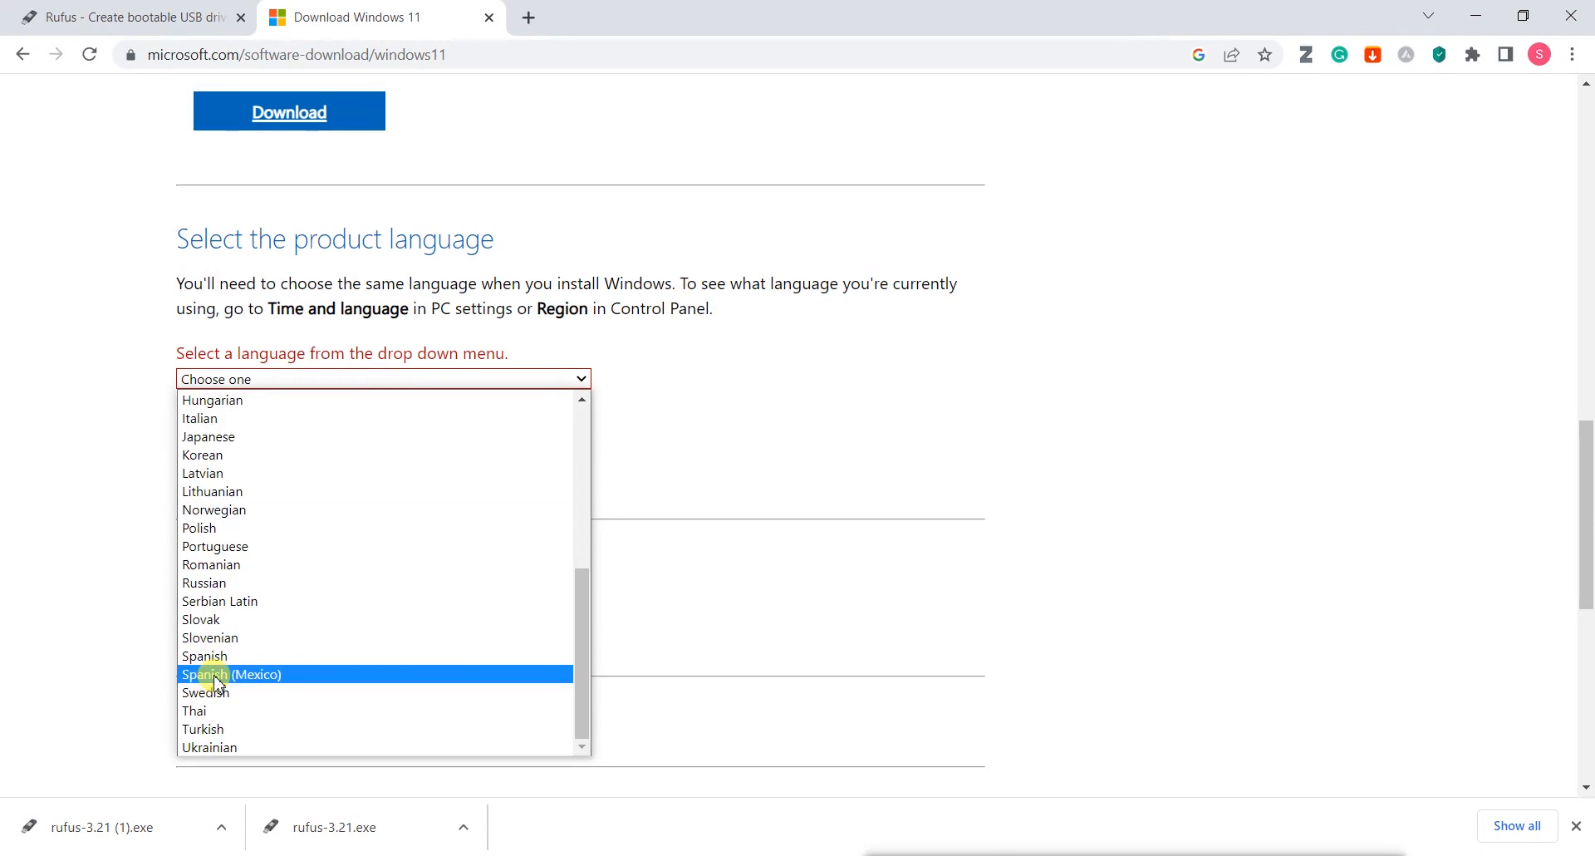
scroll(254, 573, "up", 4)
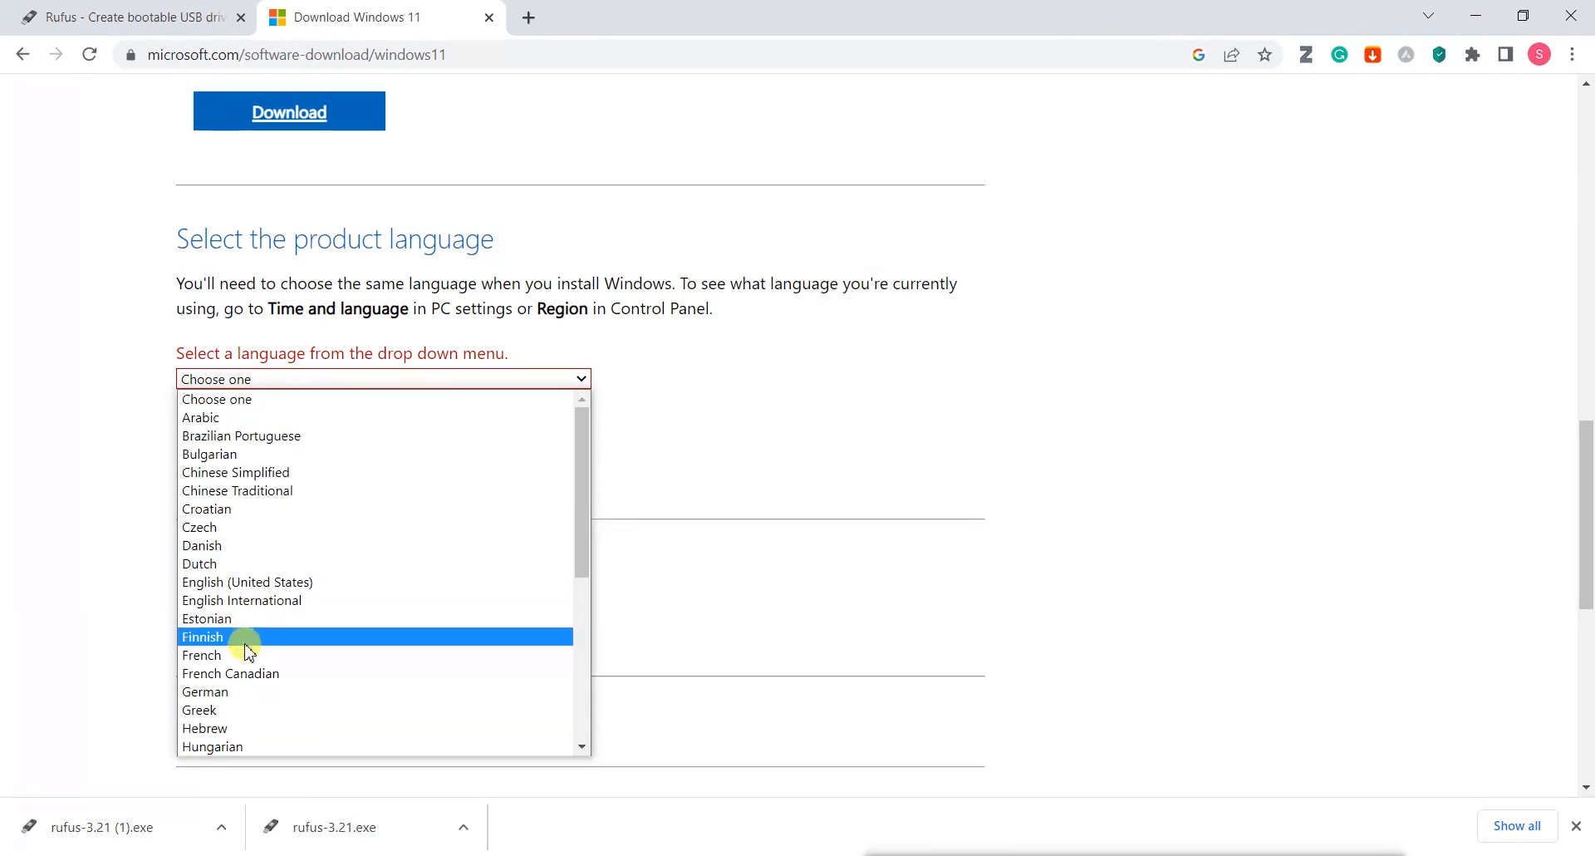
scroll(242, 652, "down", 3)
scroll(236, 656, "up", 4)
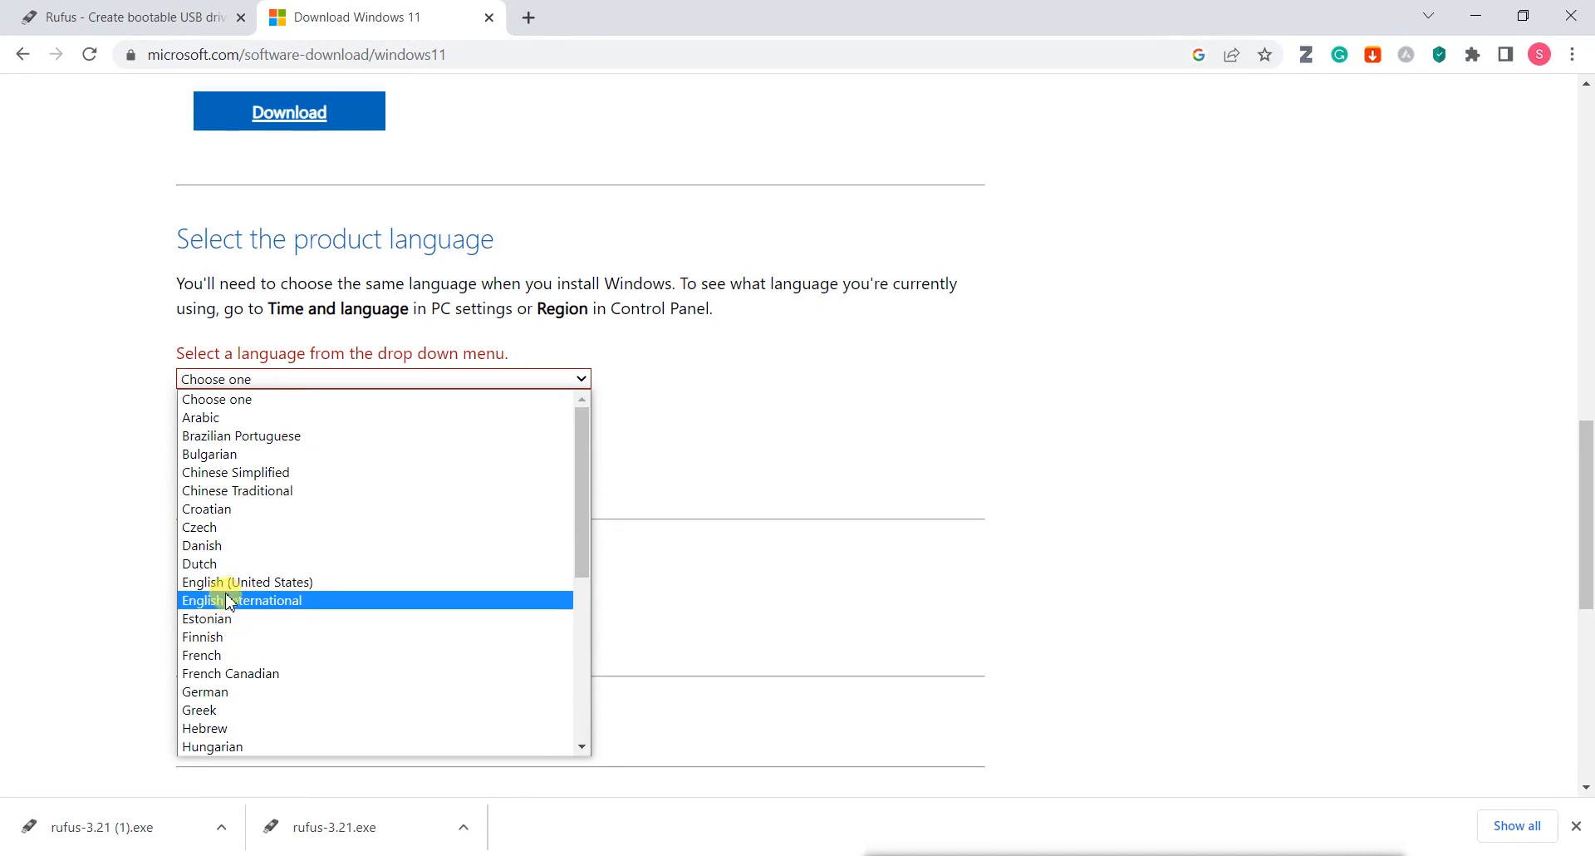
left_click(235, 601)
left_click(284, 480)
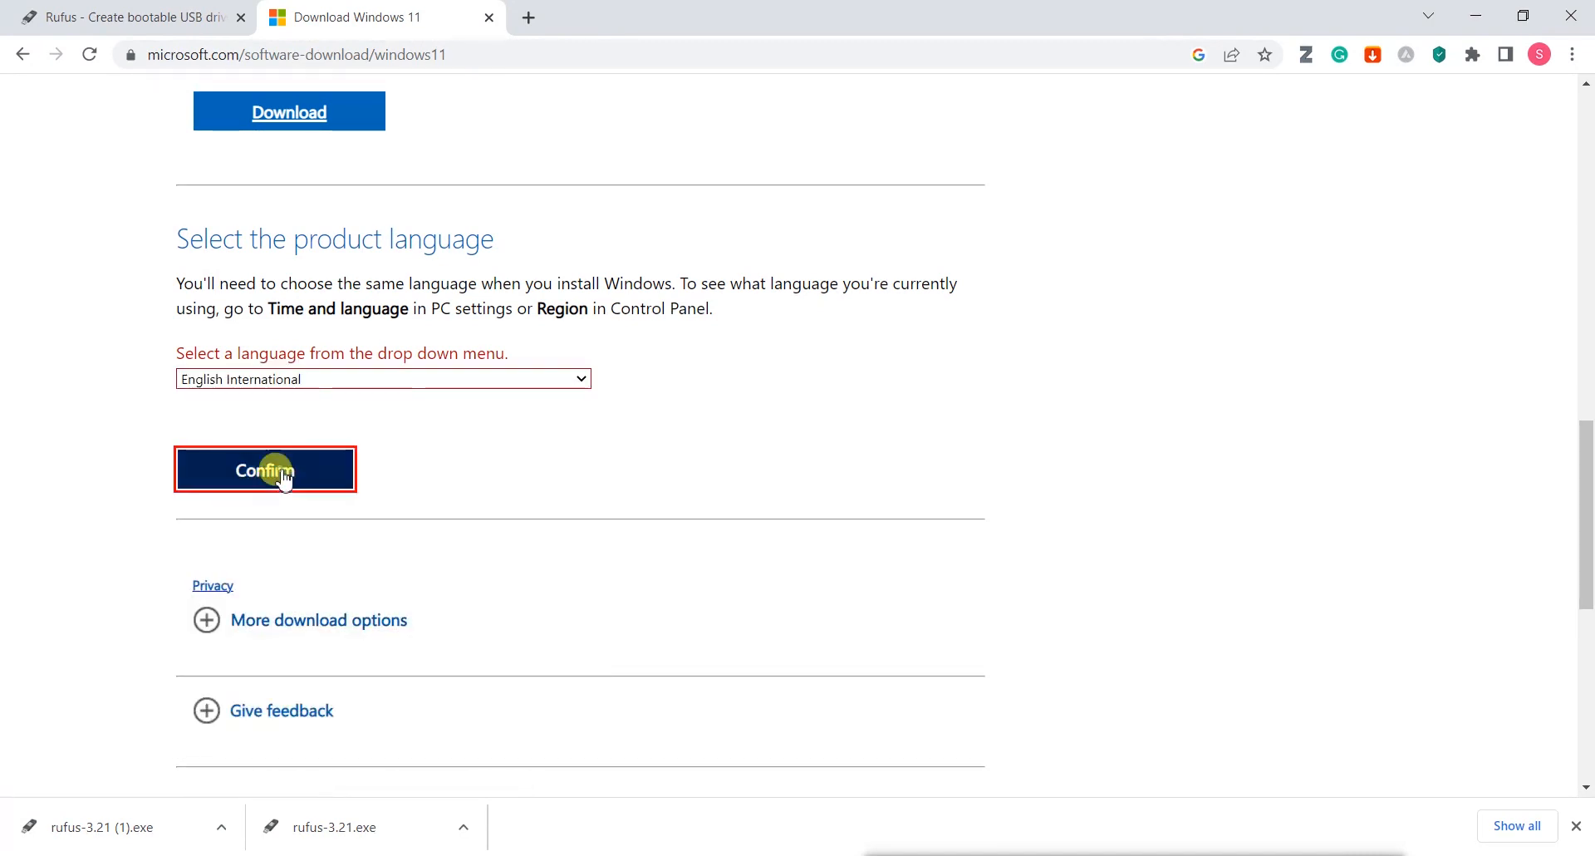
Step: Start the 64-bit download of the Windows 11 English International ISO
scroll(542, 486, "down", 2)
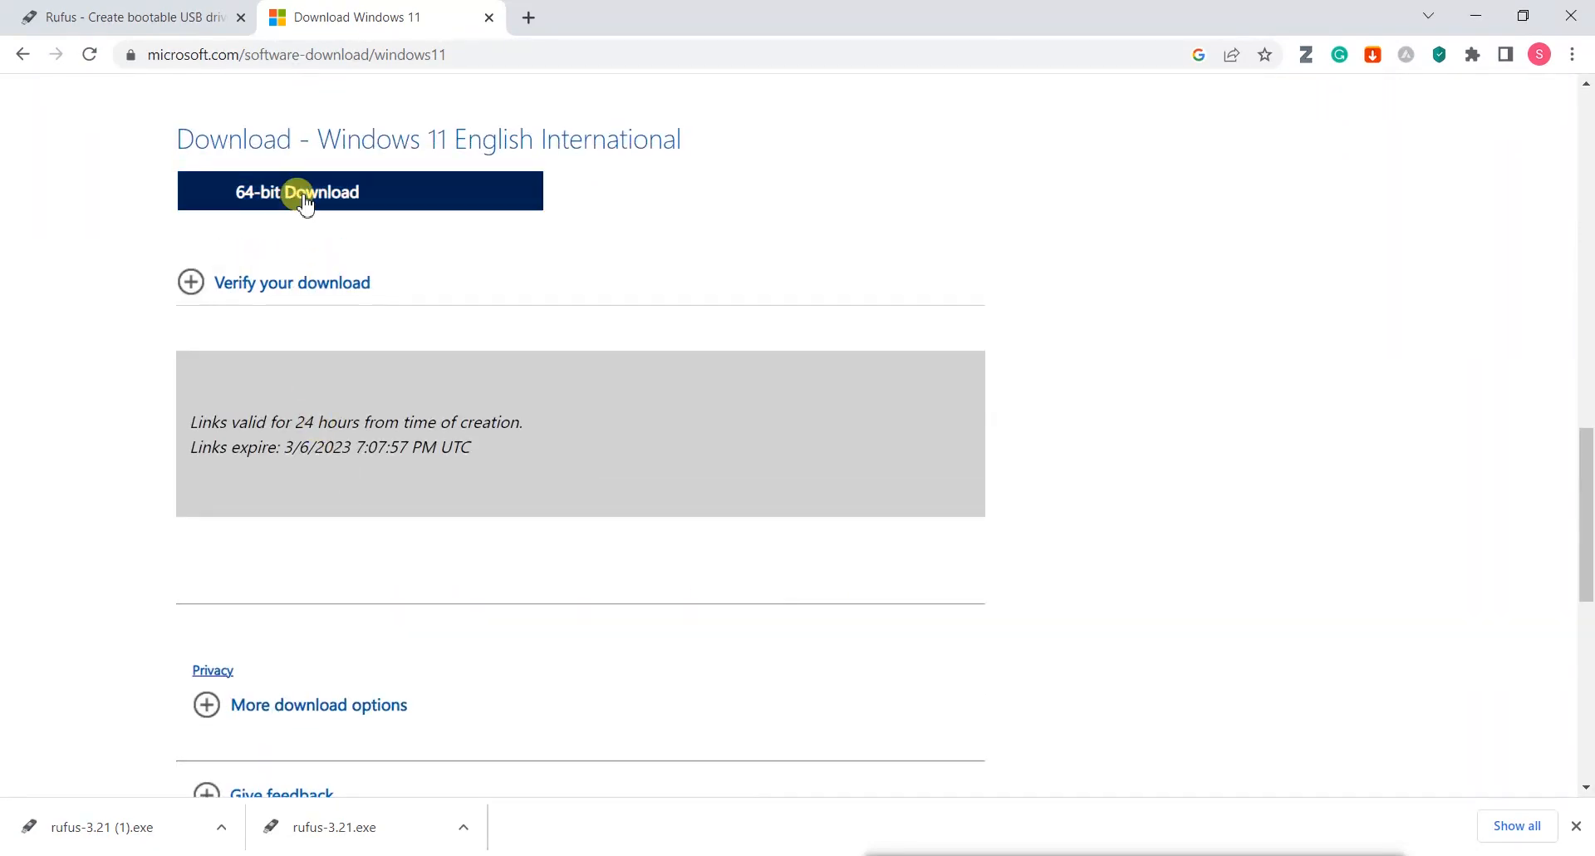
scroll(410, 338, "up", 2)
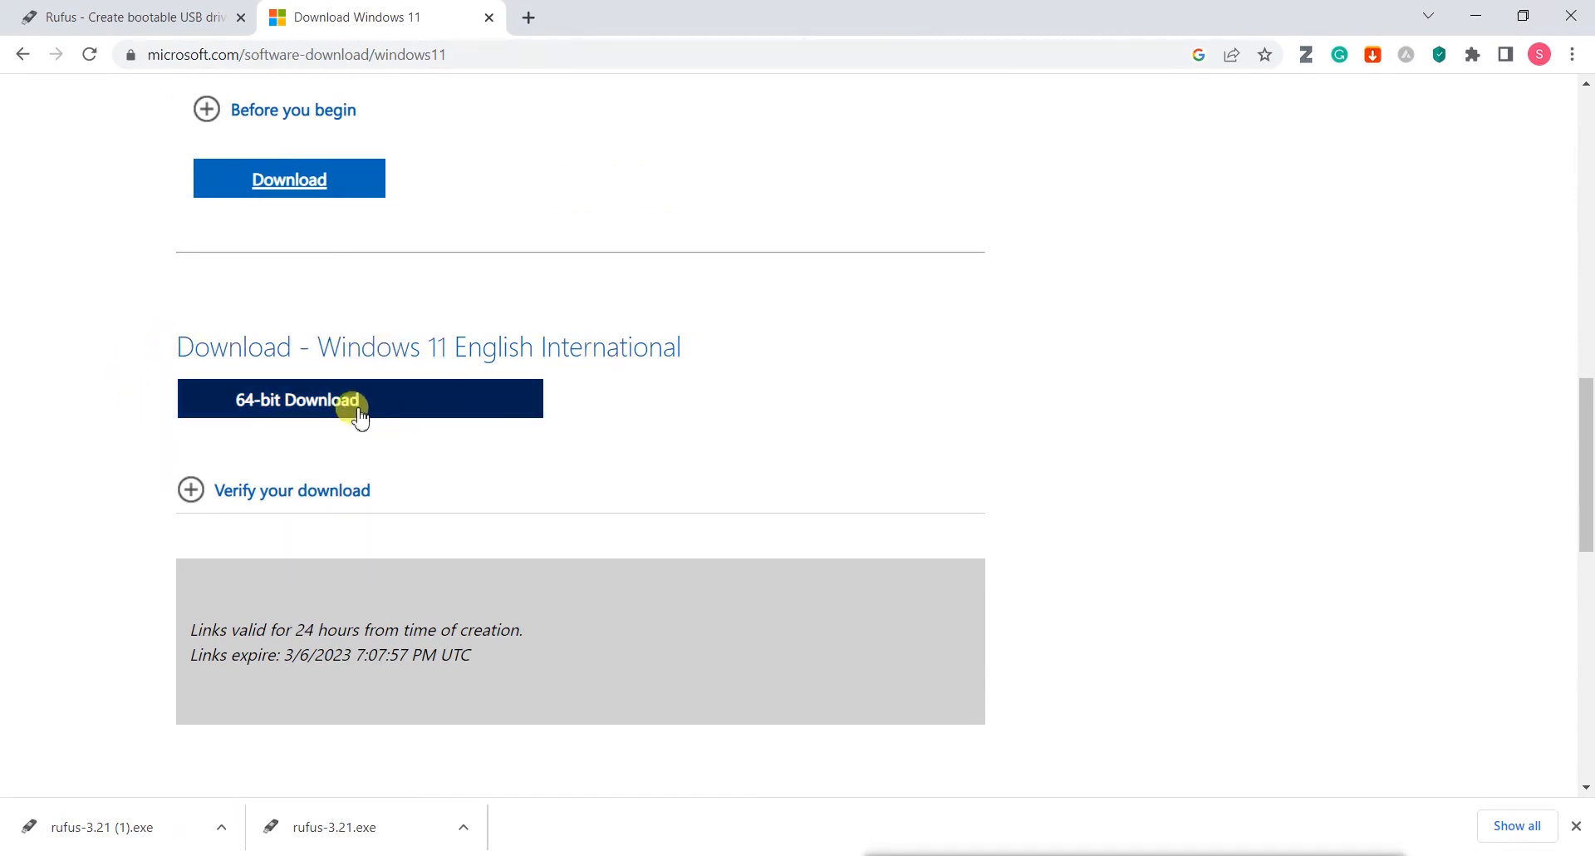
left_click(279, 409)
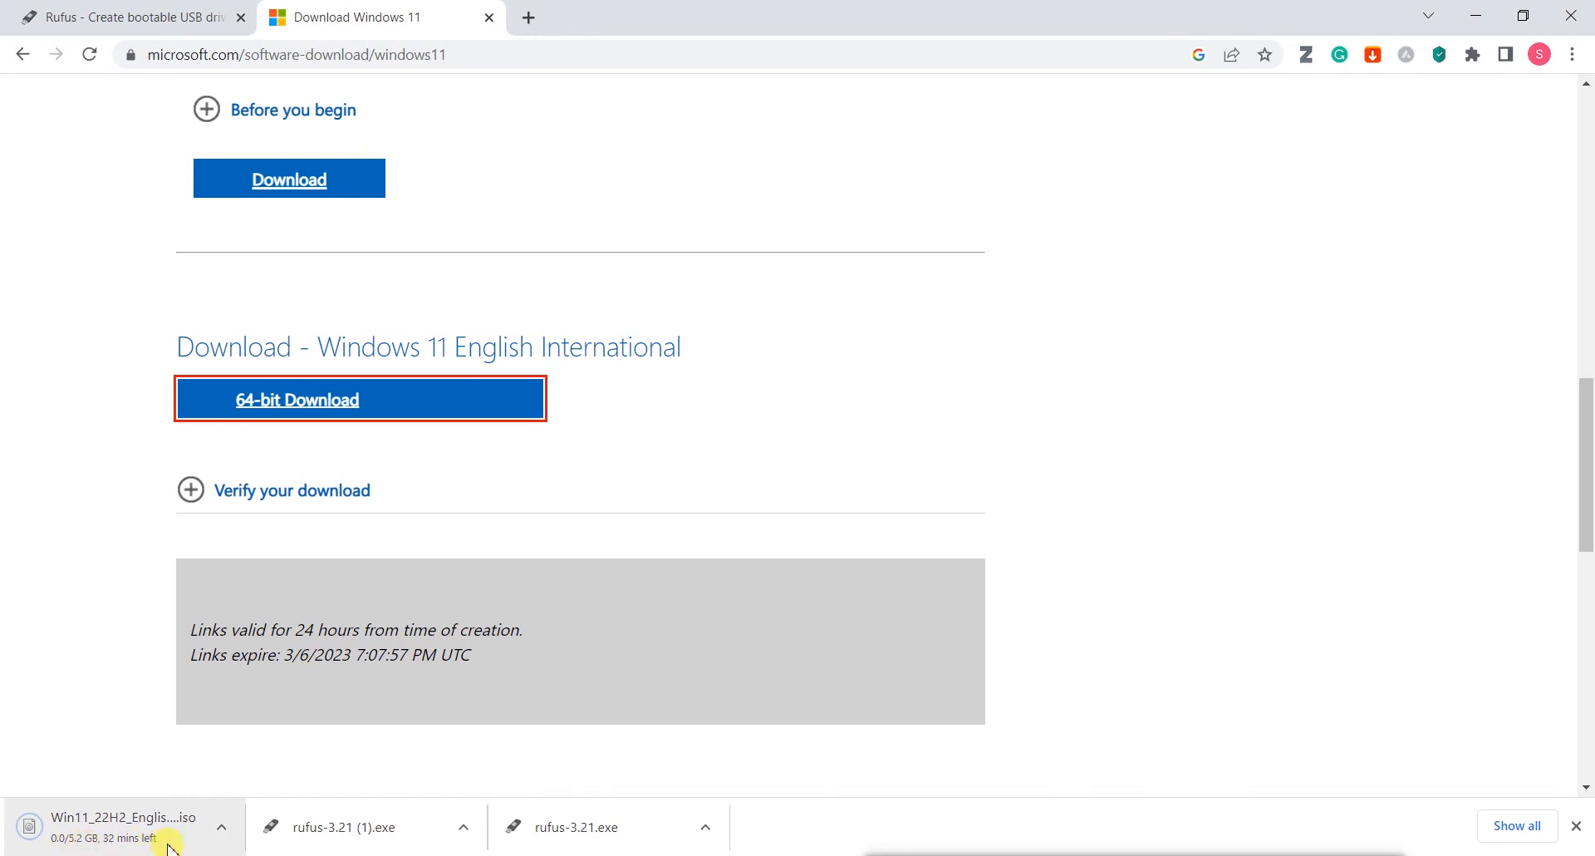
left_click(221, 830)
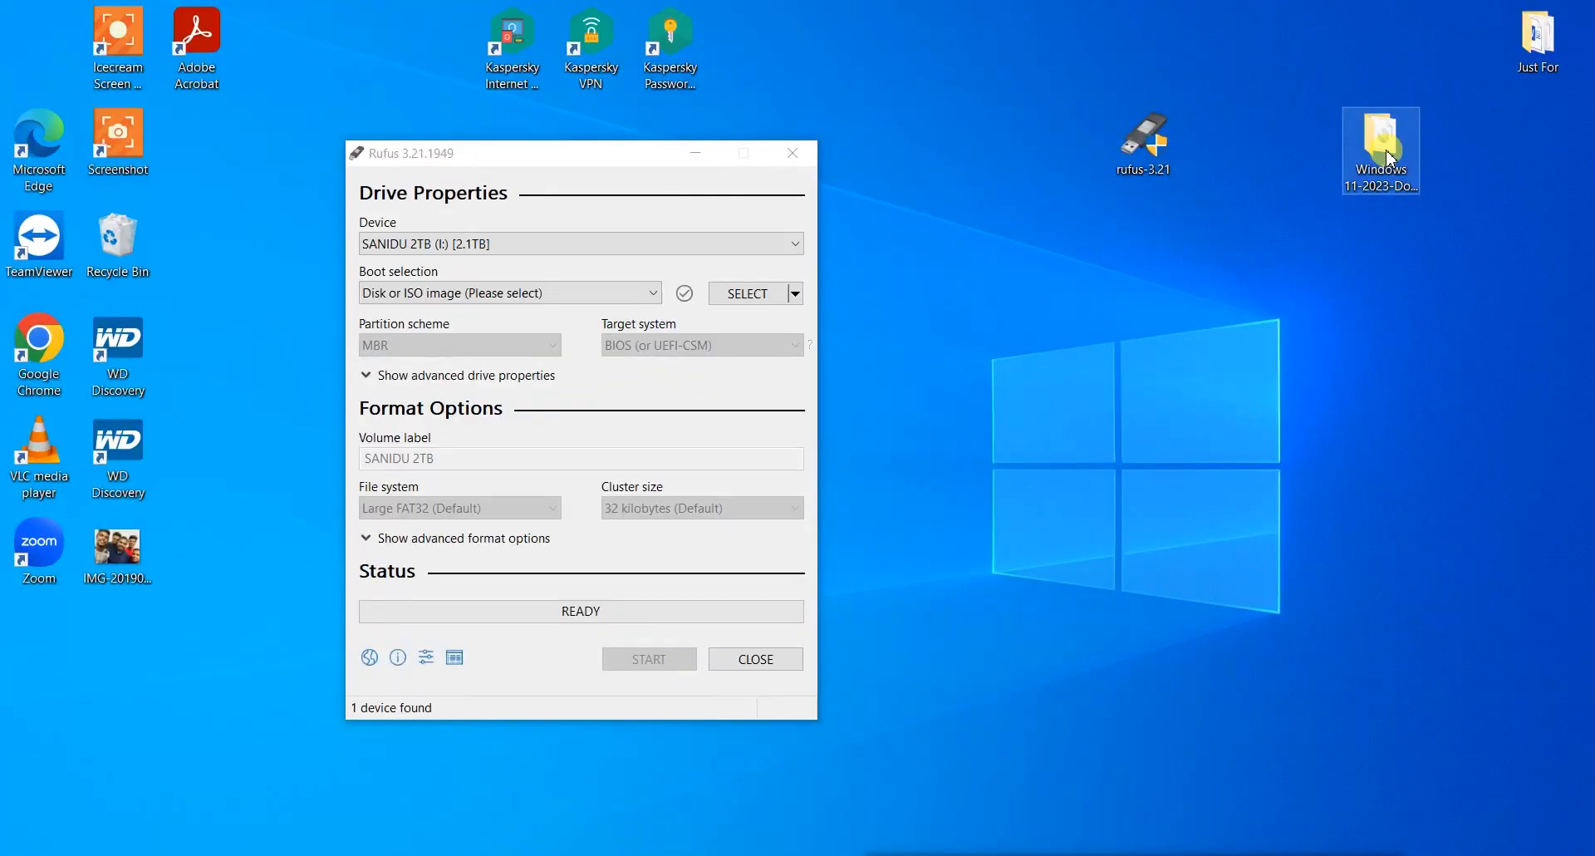
left_click(1369, 217)
left_click(1391, 160)
left_click(1385, 77)
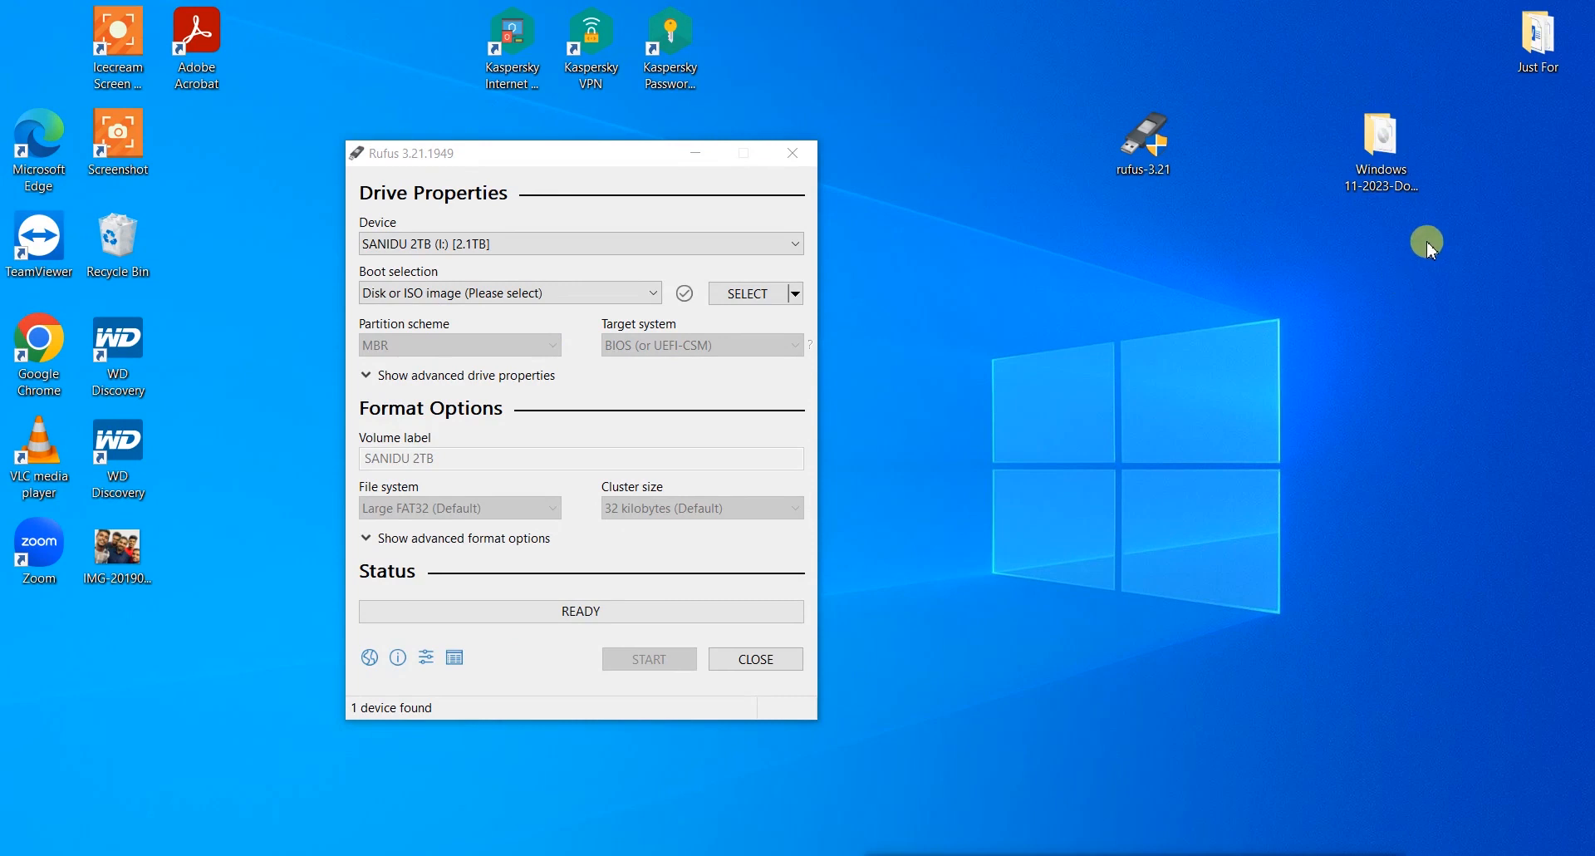
left_click(1379, 185)
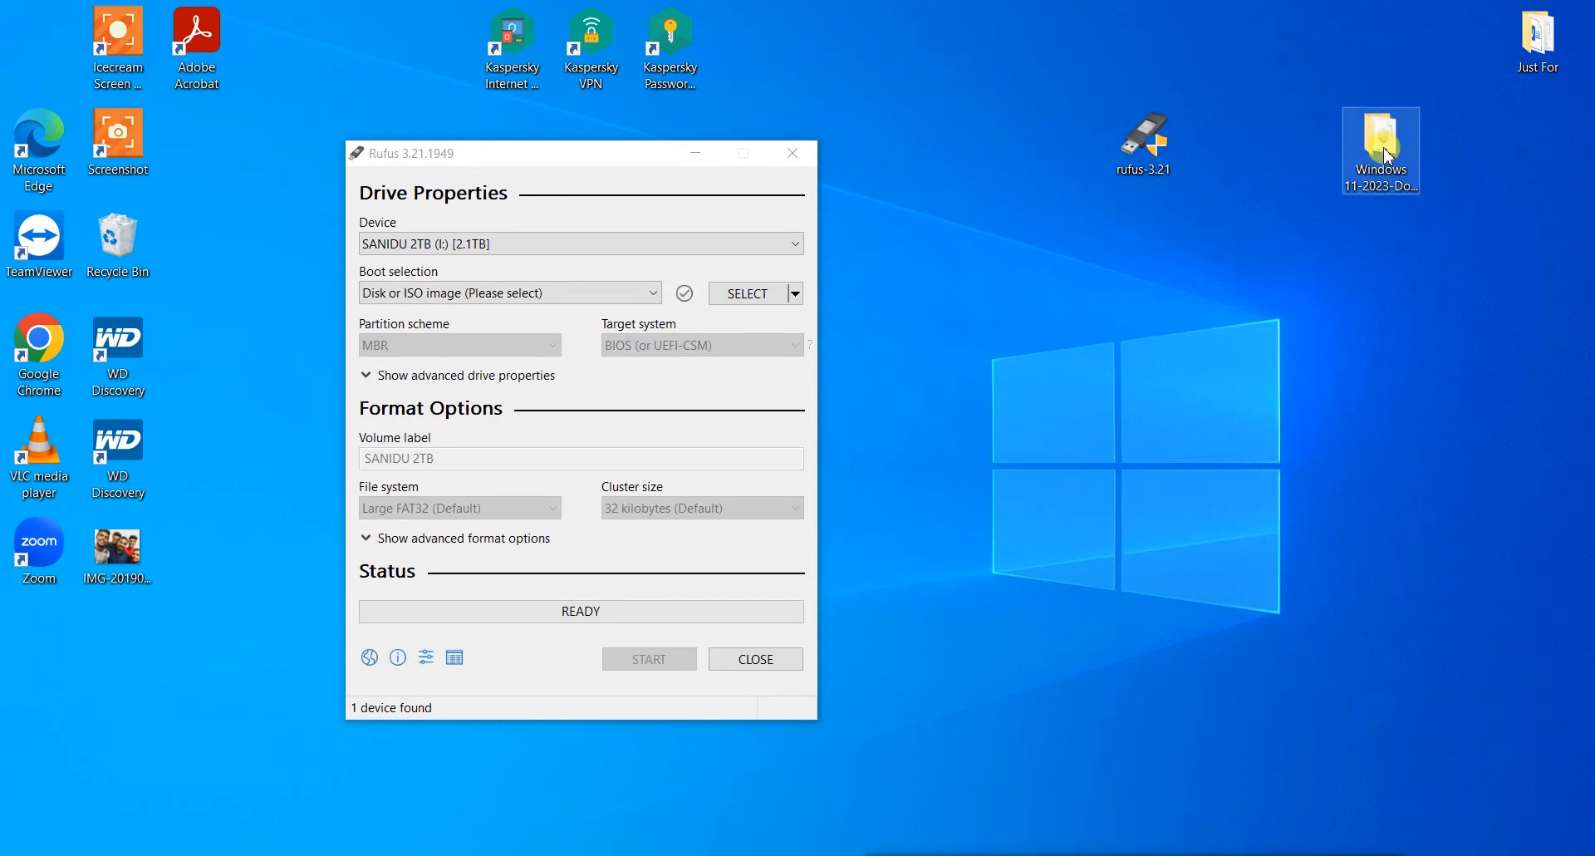
left_click(1251, 256)
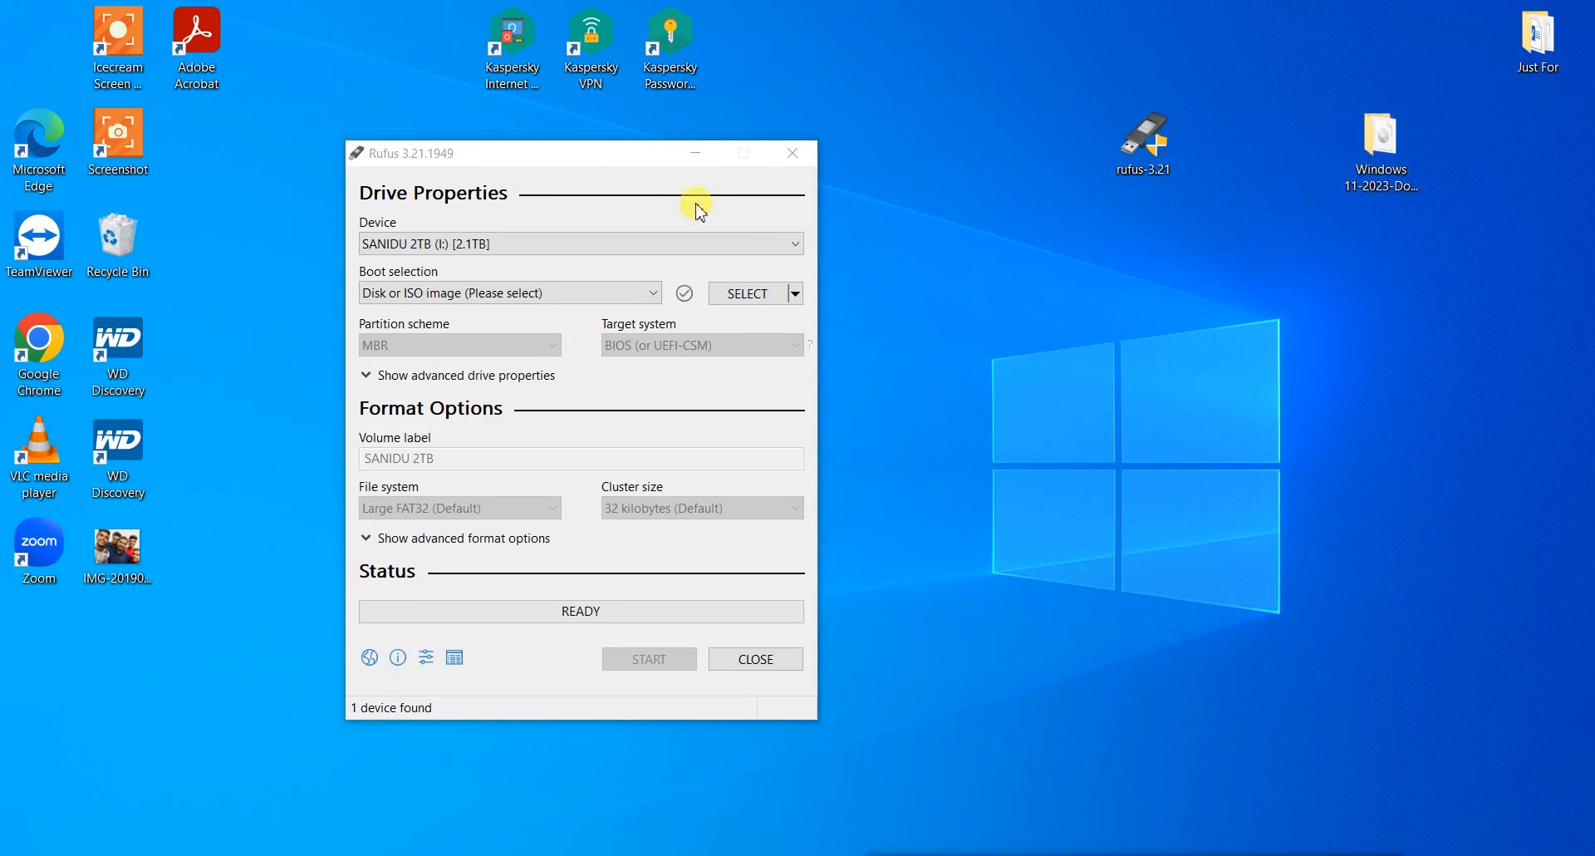
Step: Switch to Rufus, reposition its window and choose Disk or ISO image as the boot selection
left_click_drag(570, 155, 618, 146)
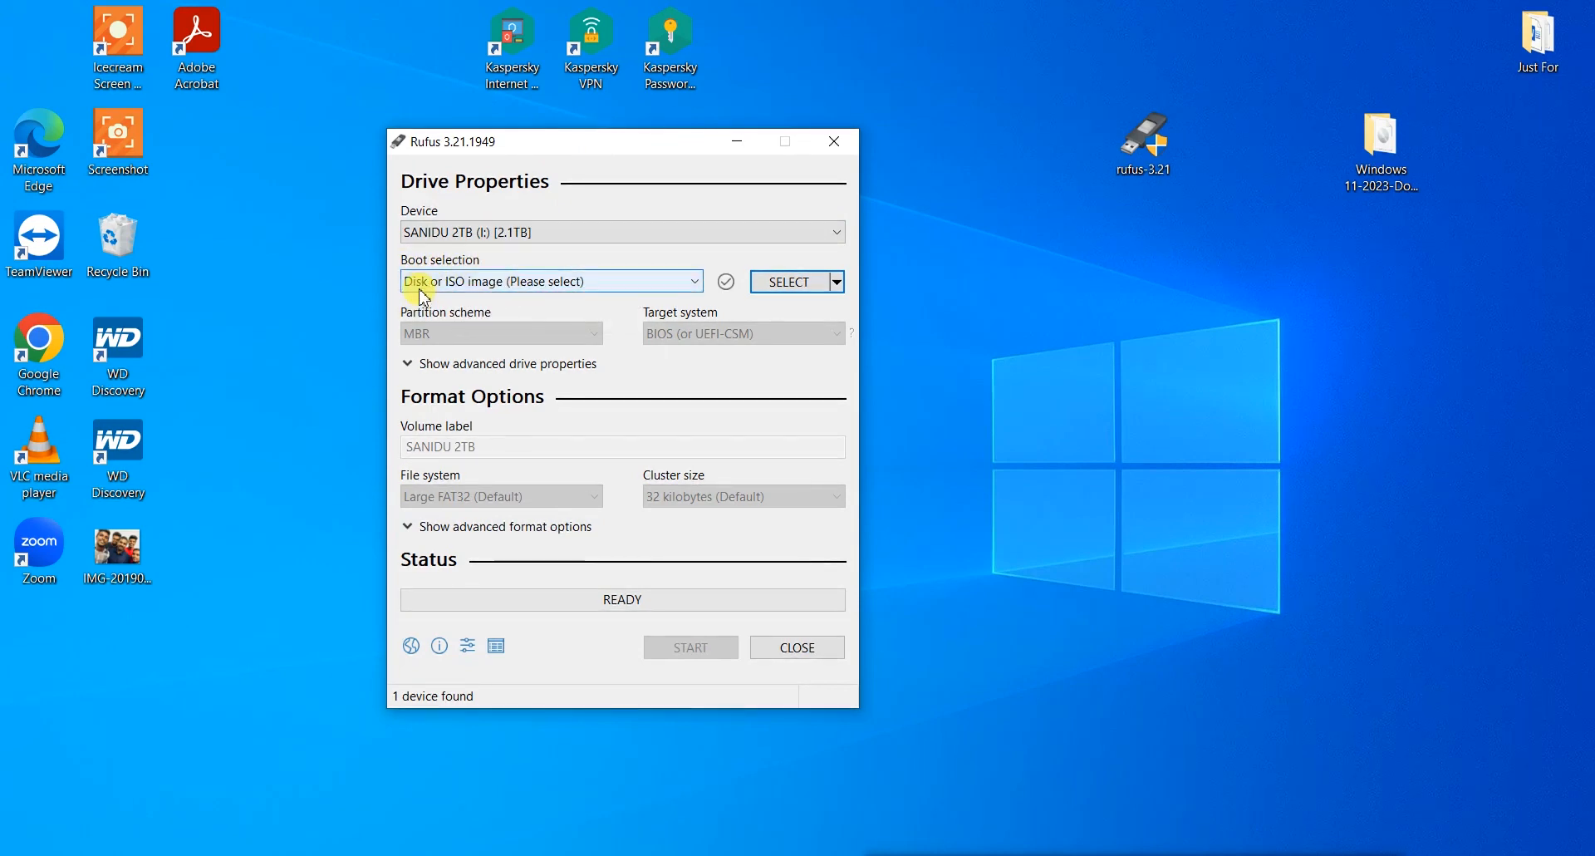
left_click(606, 281)
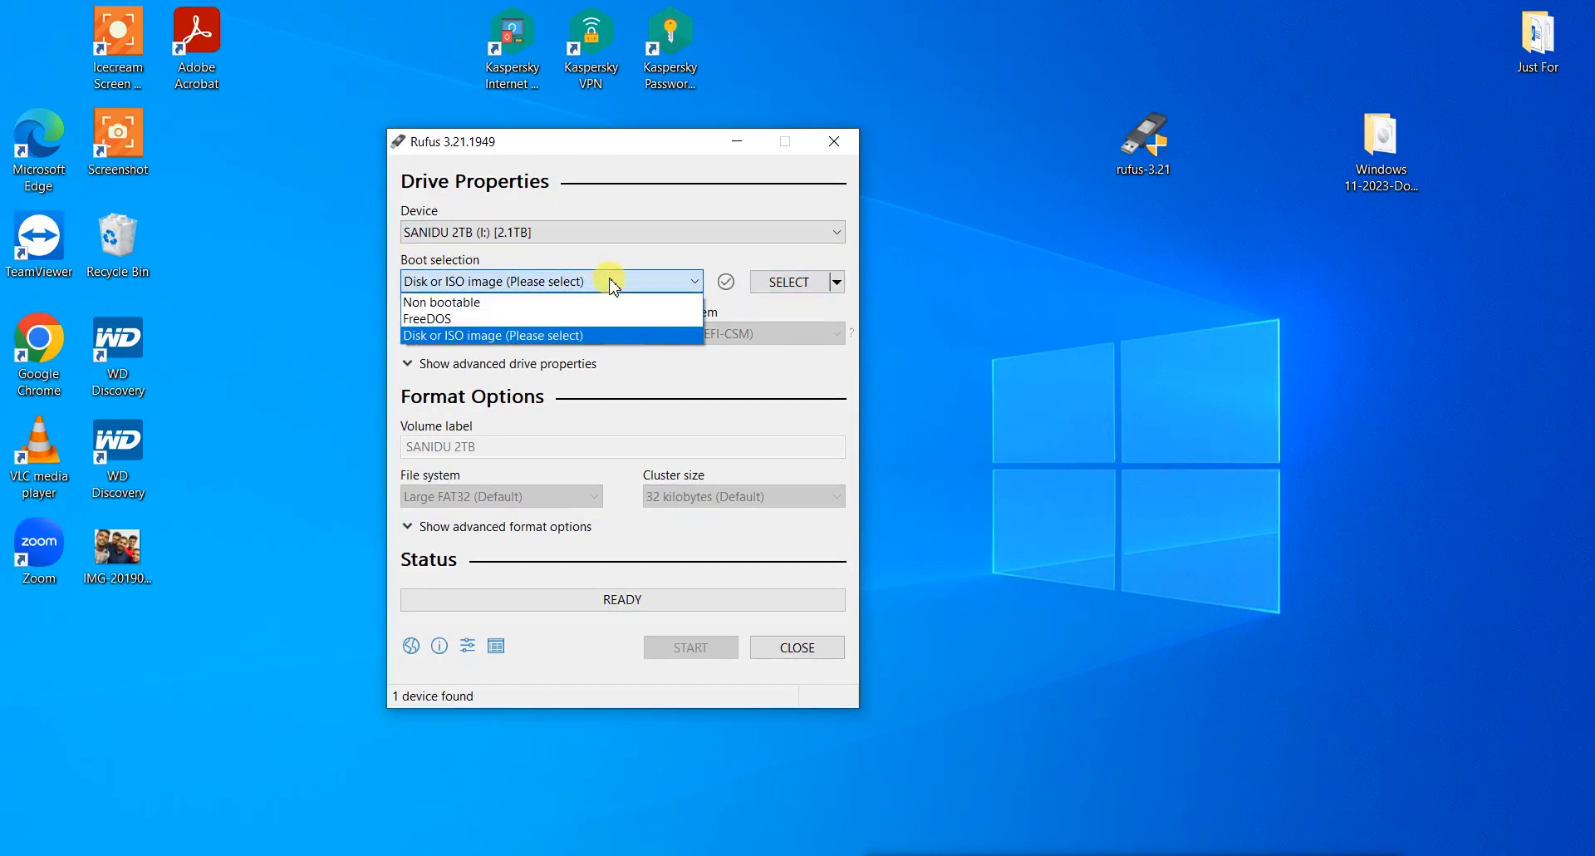
left_click(492, 336)
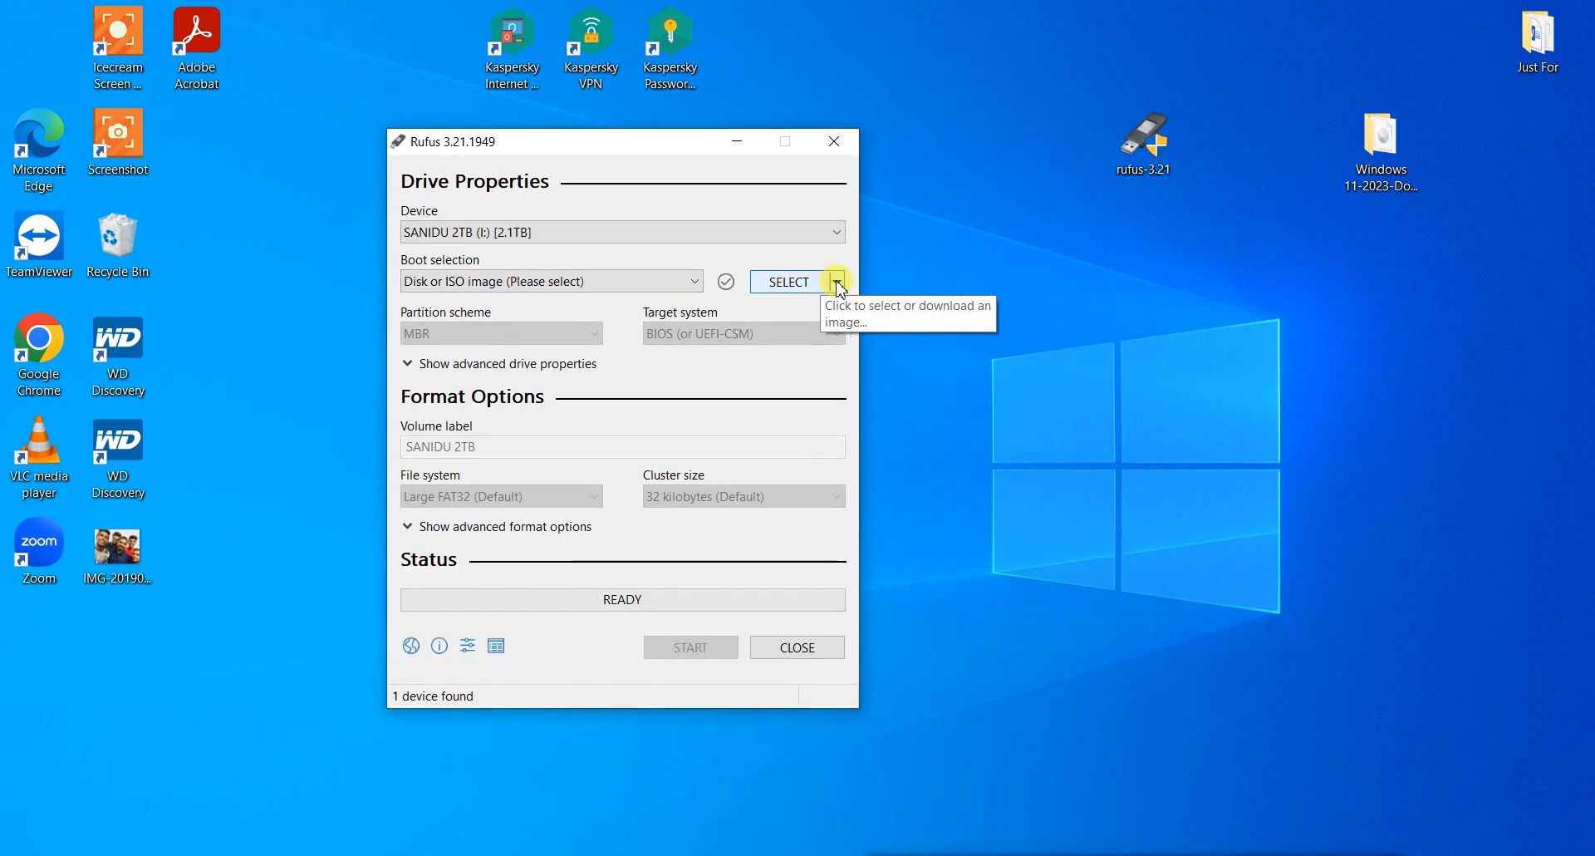
Step: Set the image source to local selection and browse to the Windows 11-2023-Downloada folder on the Desktop
left_click(837, 282)
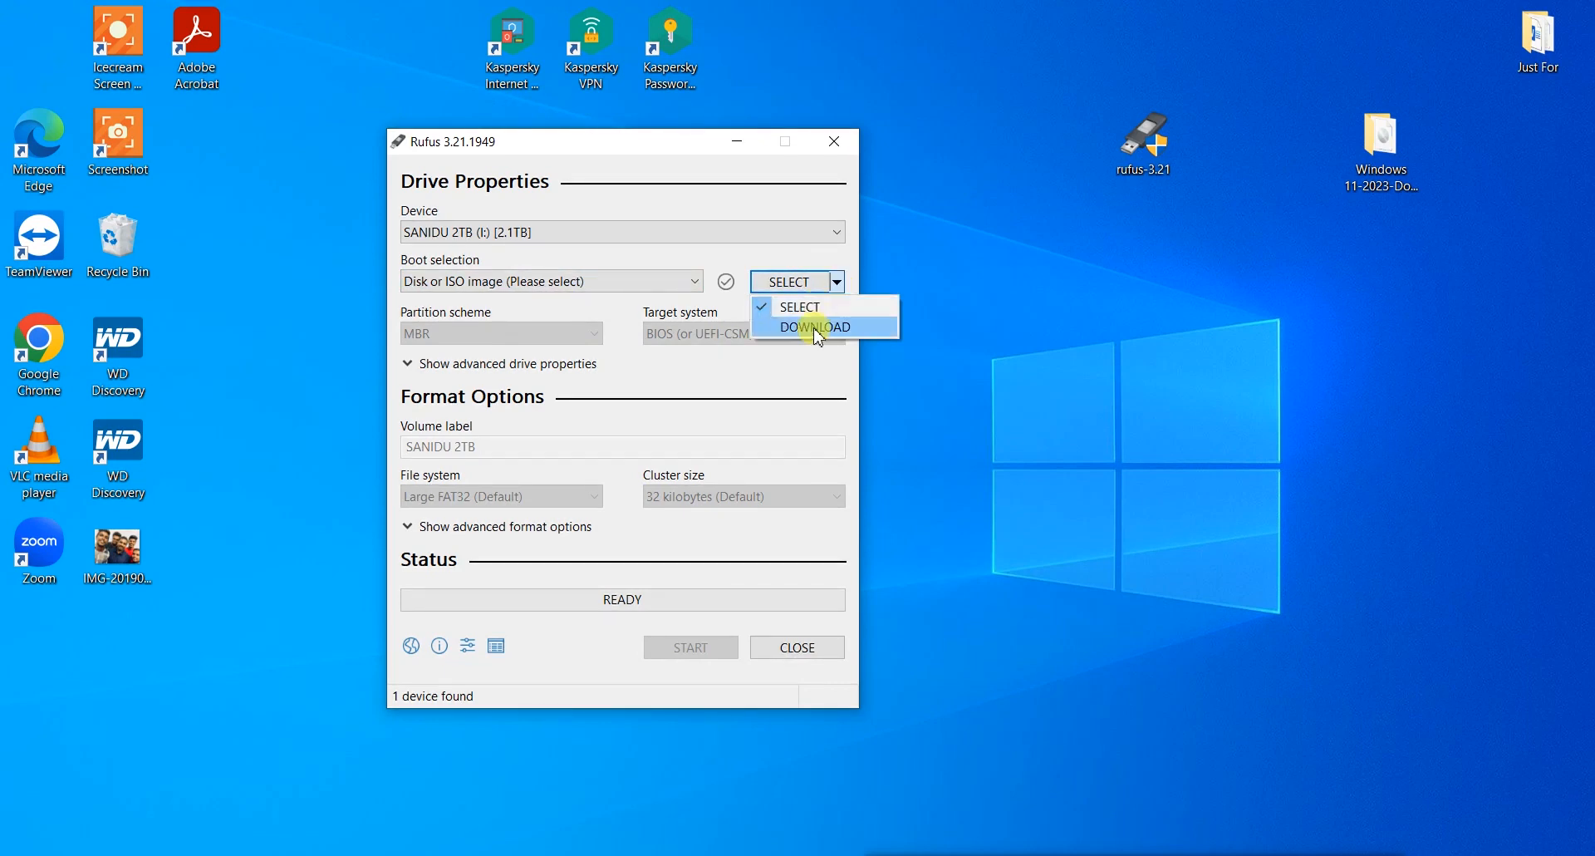
left_click(808, 306)
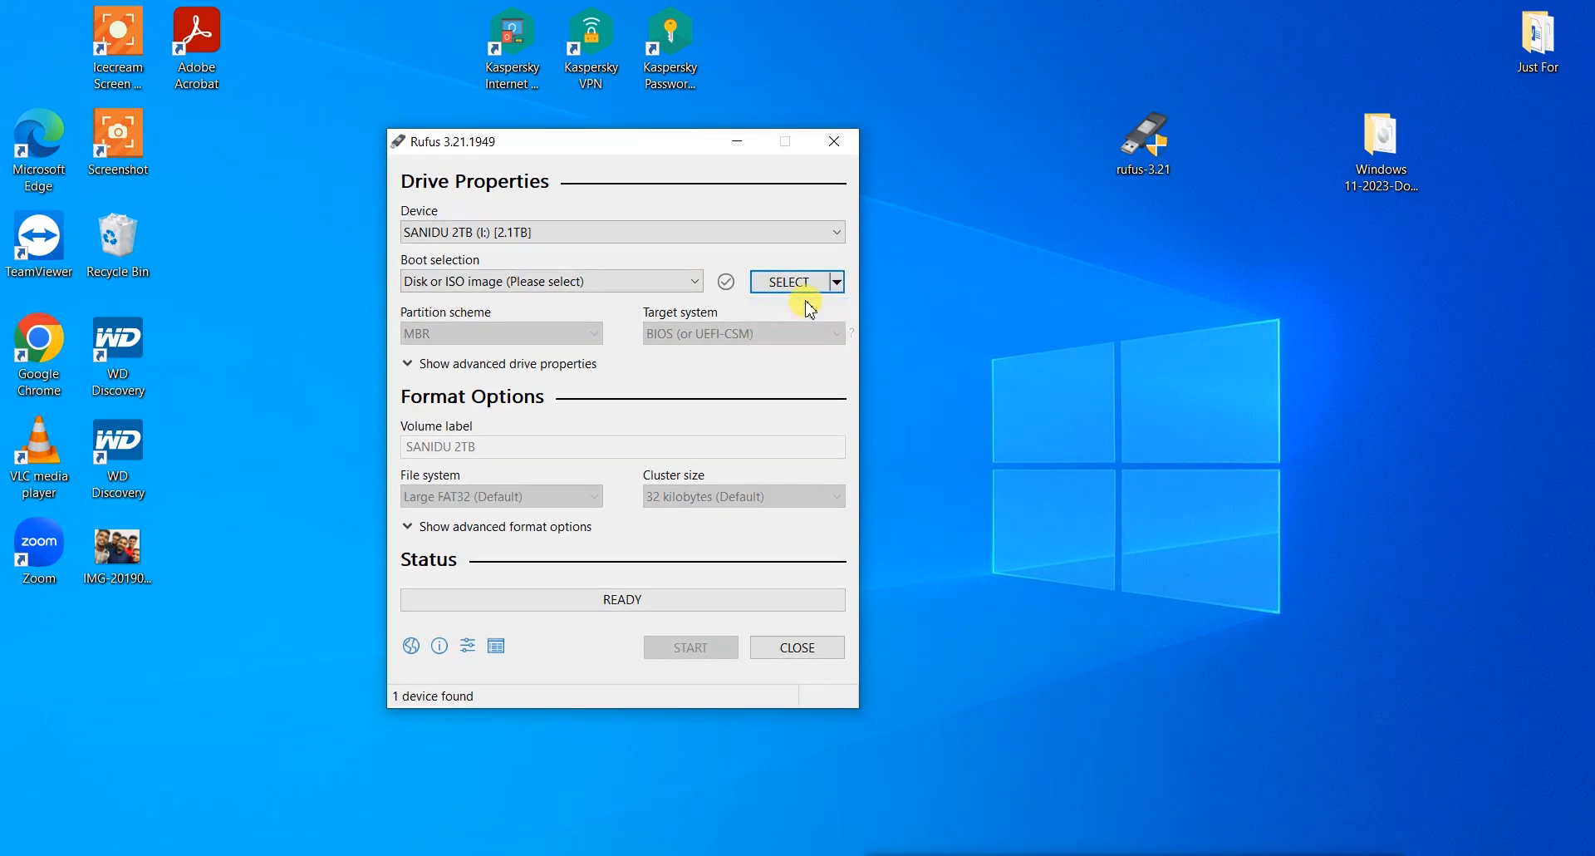
left_click(811, 282)
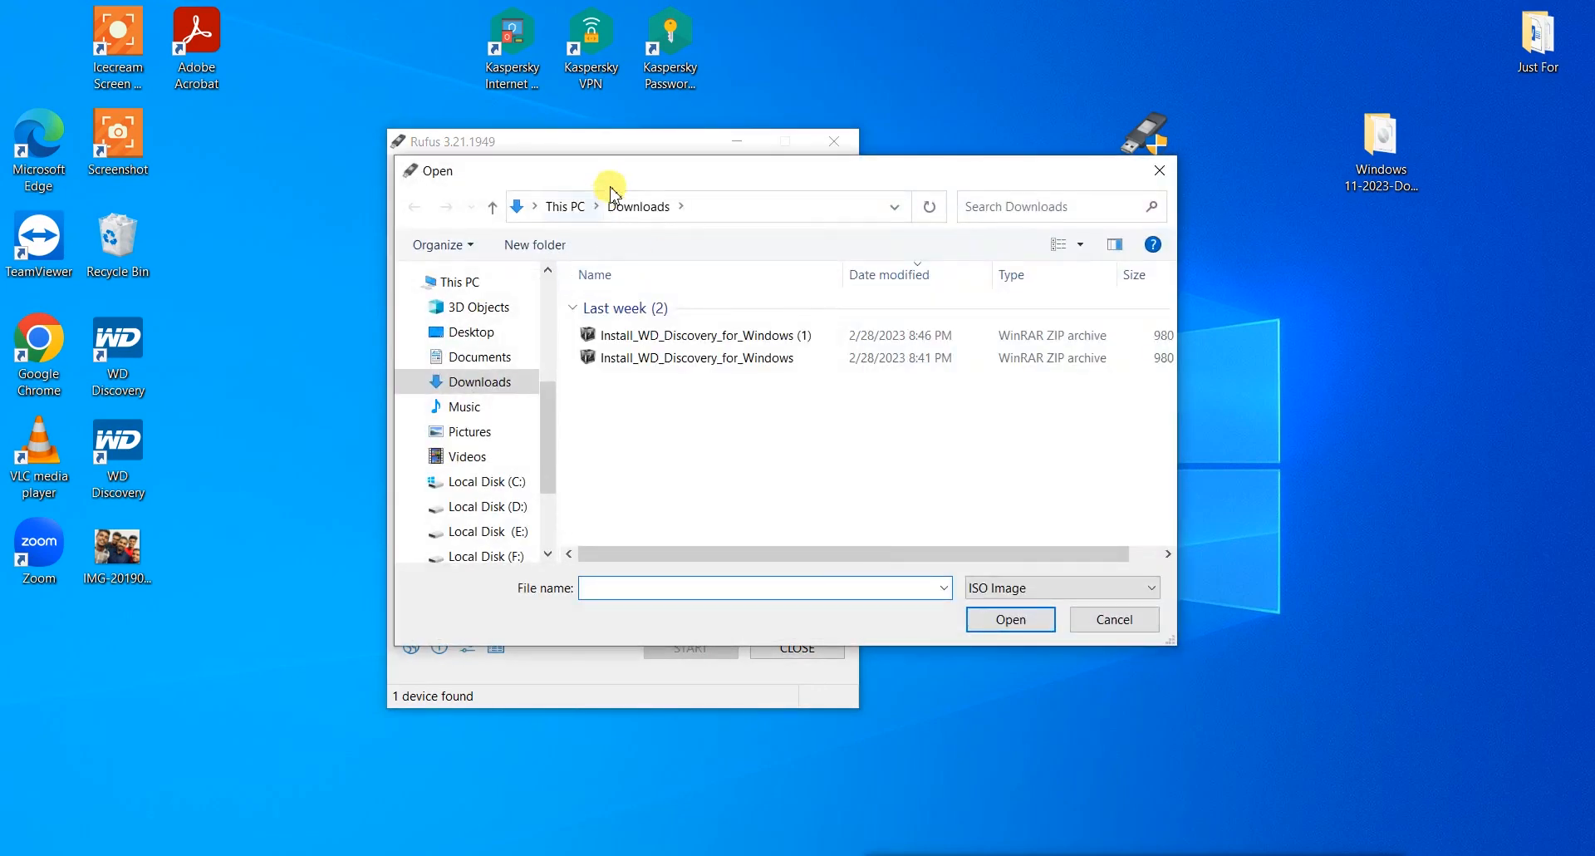
left_click_drag(633, 181, 687, 176)
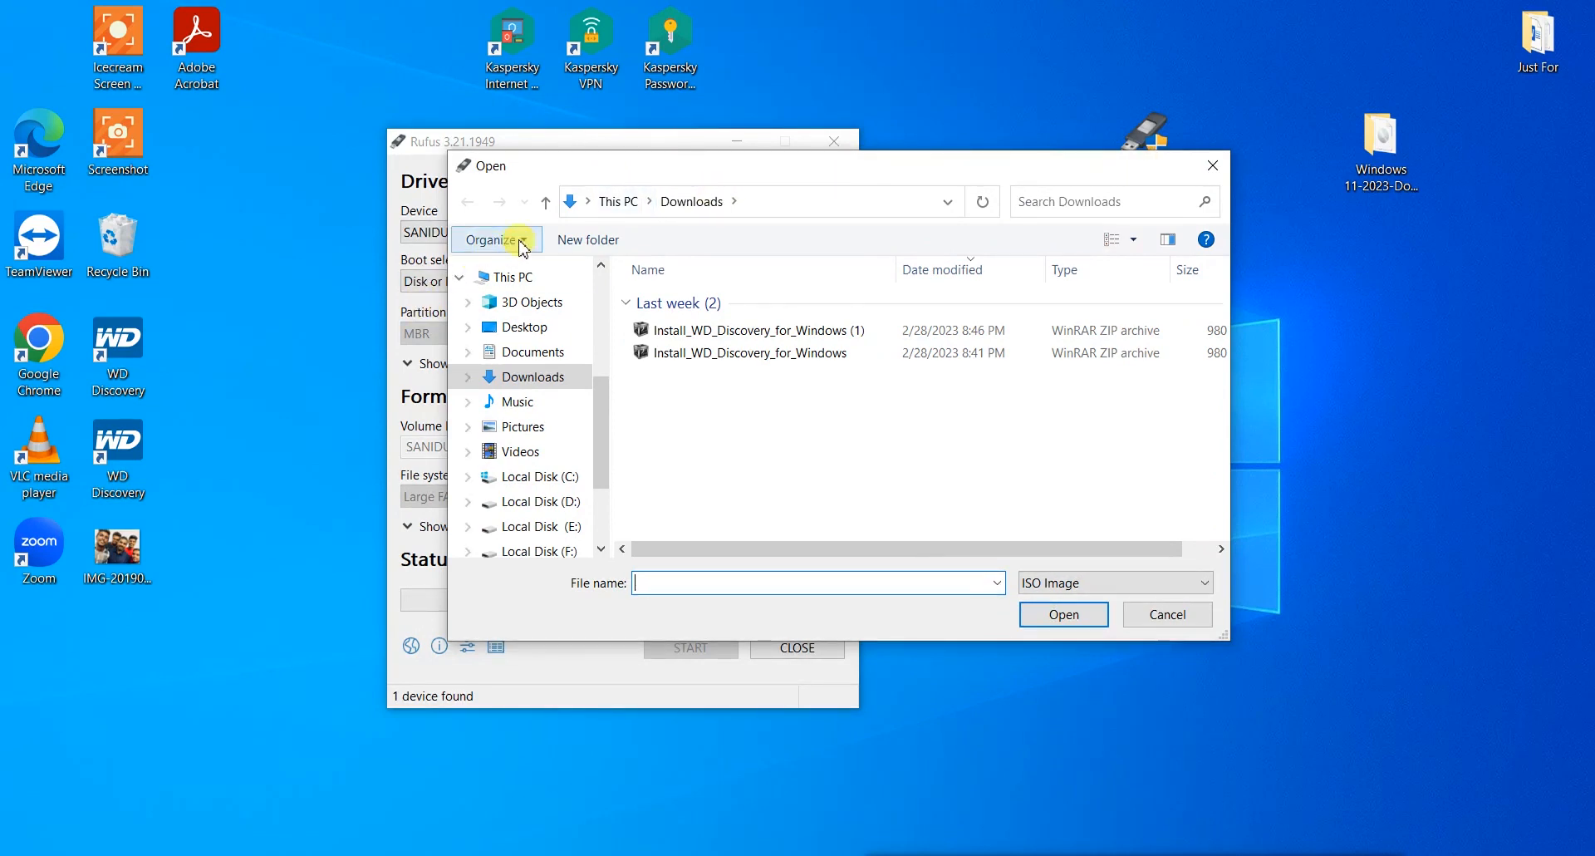
left_click(545, 202)
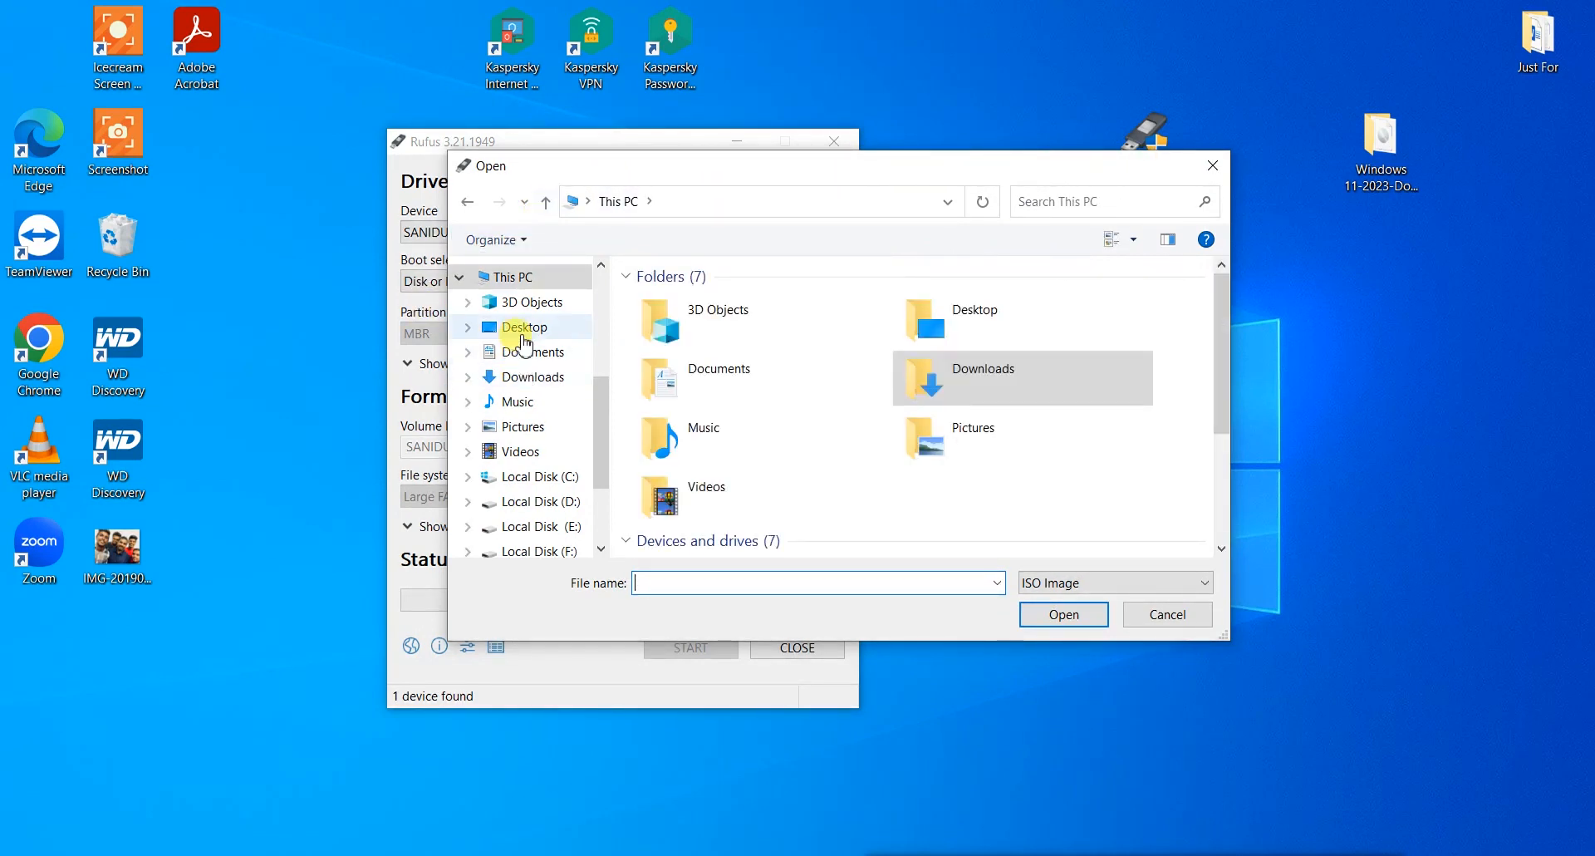
left_click(522, 331)
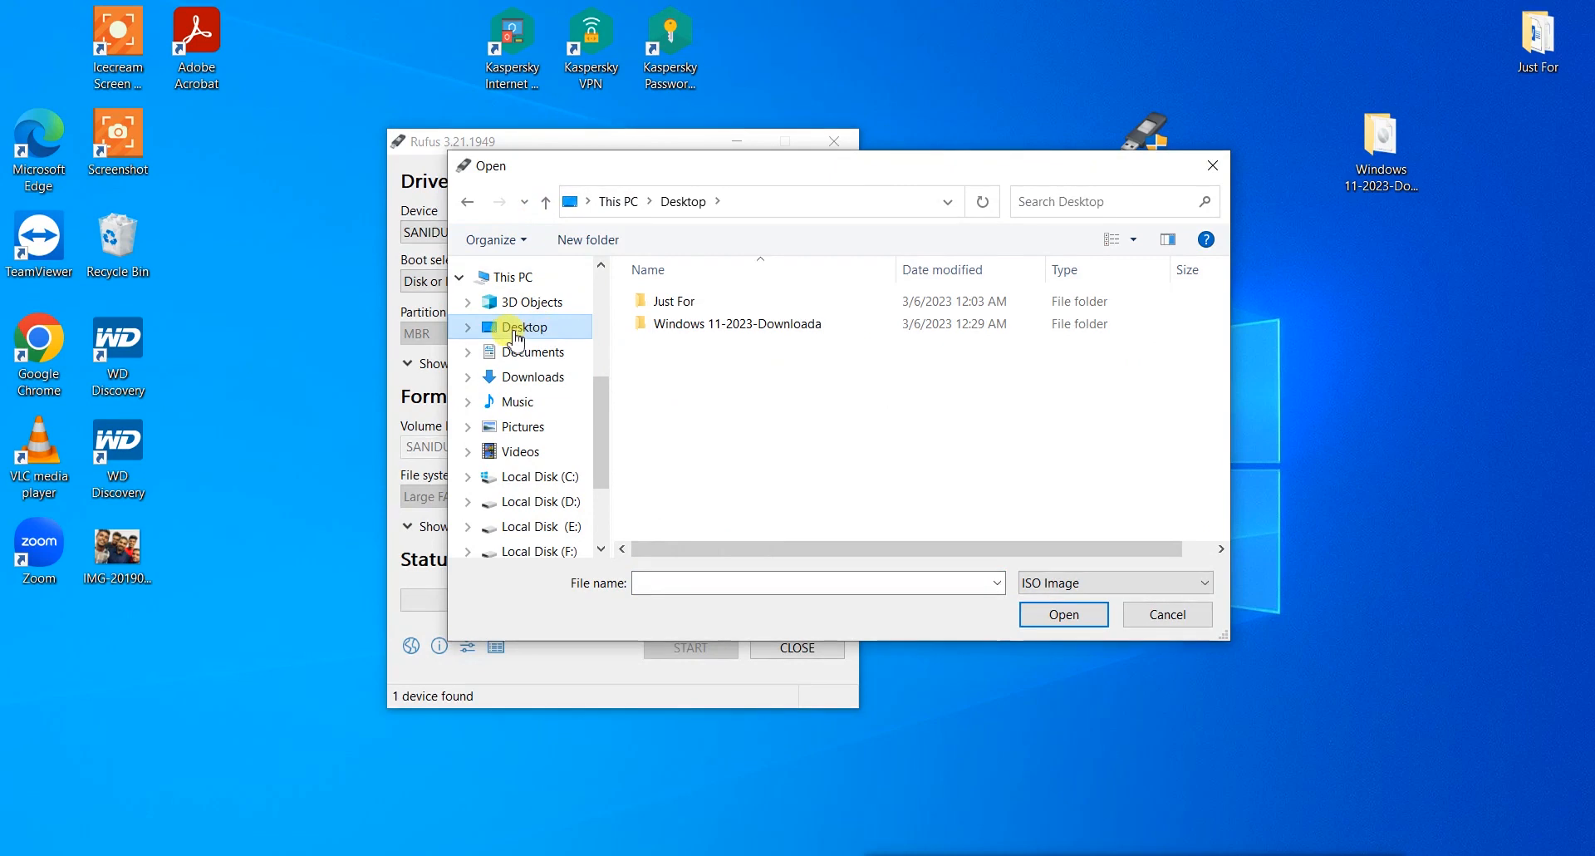
left_click_drag(598, 428, 601, 402)
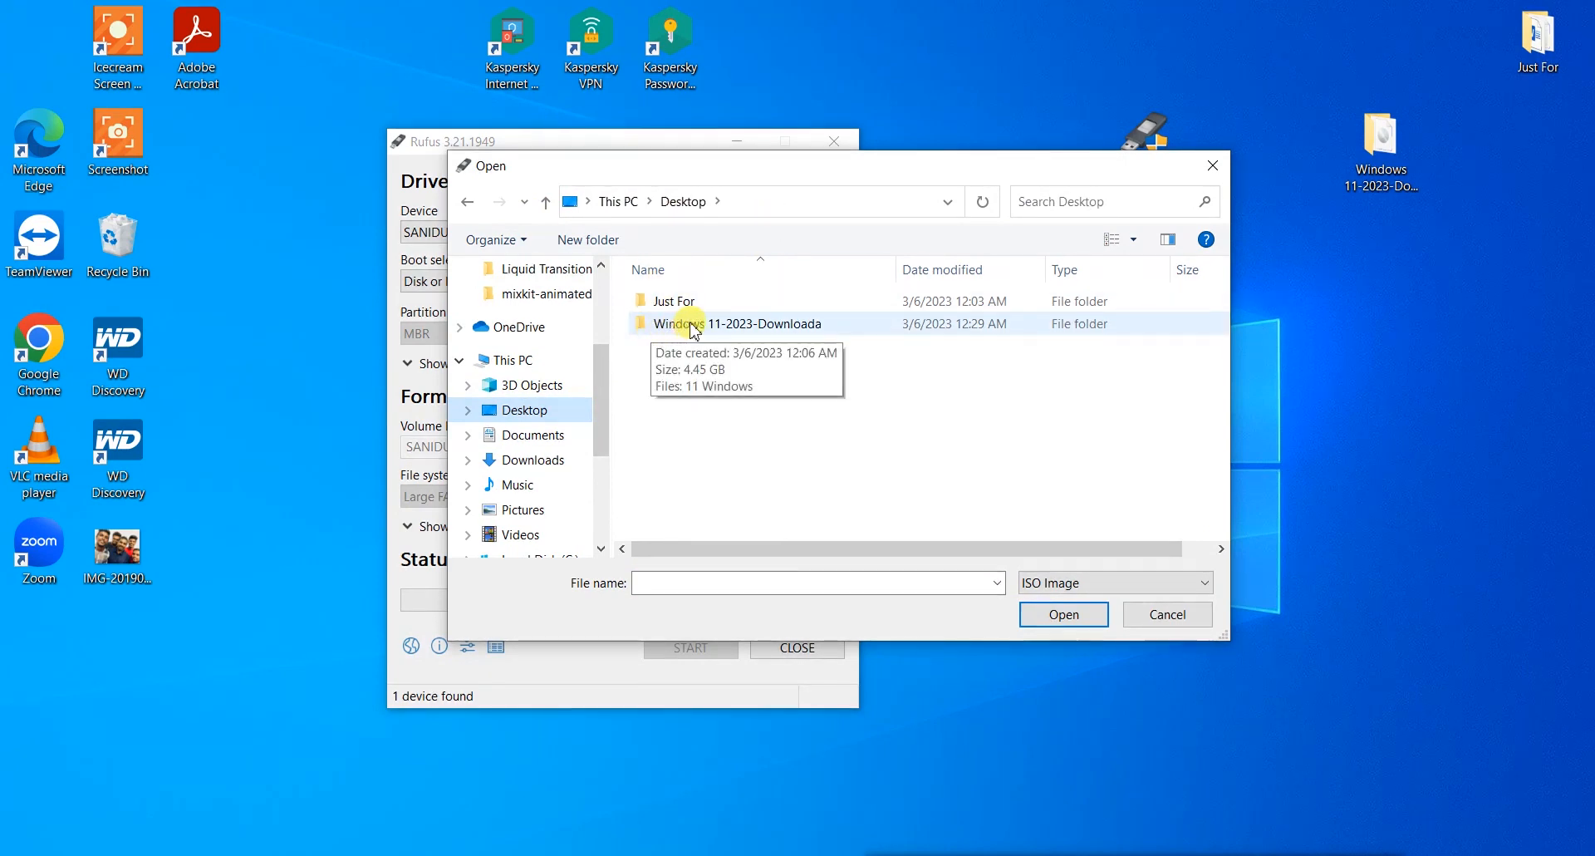
double_click(720, 326)
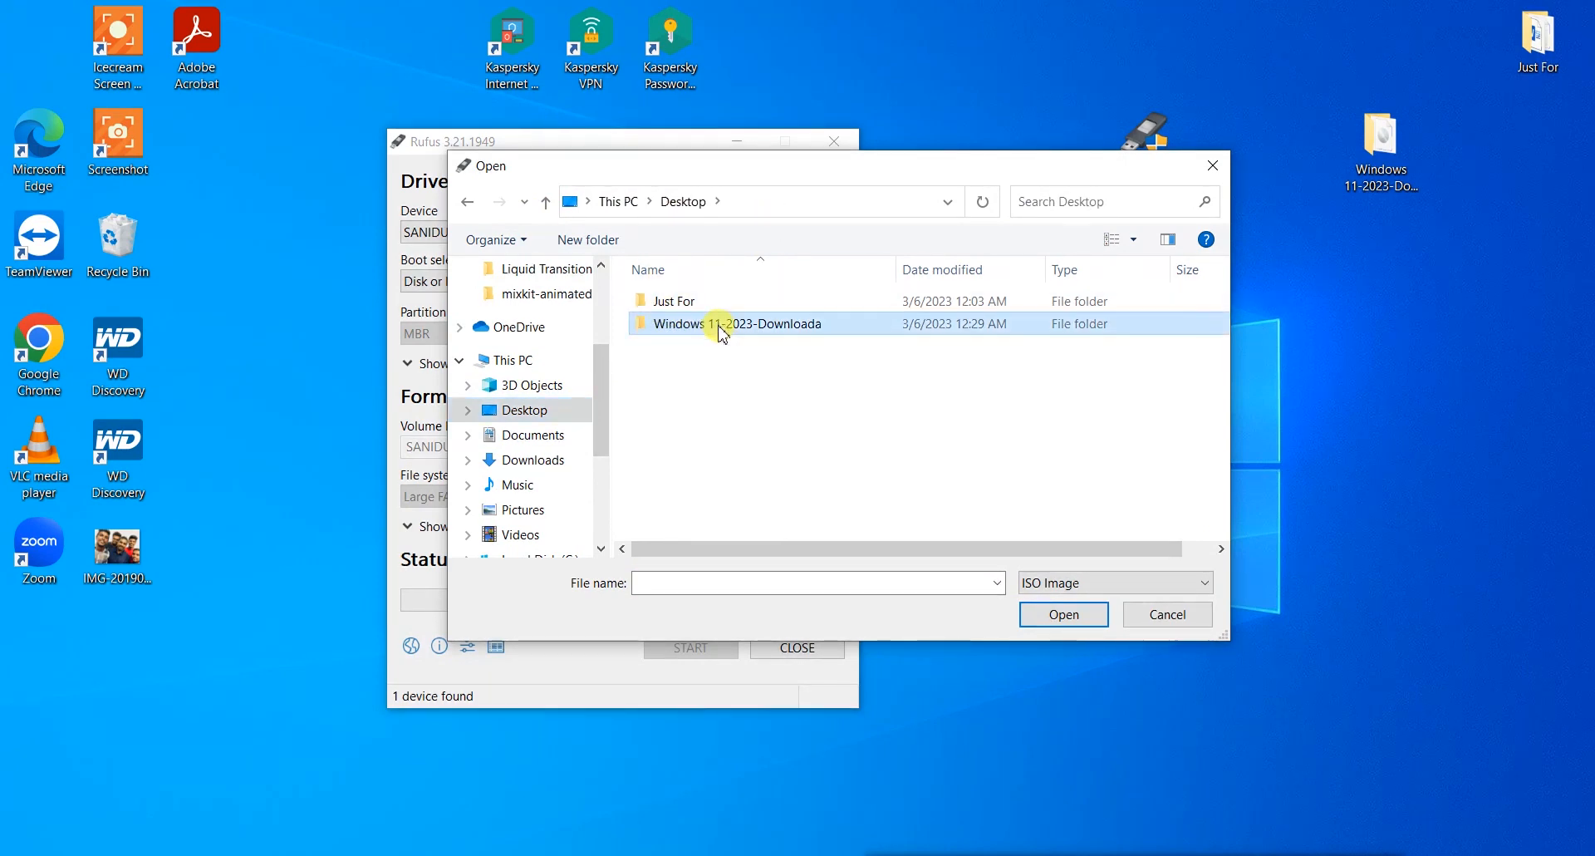
Step: Load the 11 Windows disc image as the boot image with the file type filter set to All files
left_click(671, 302)
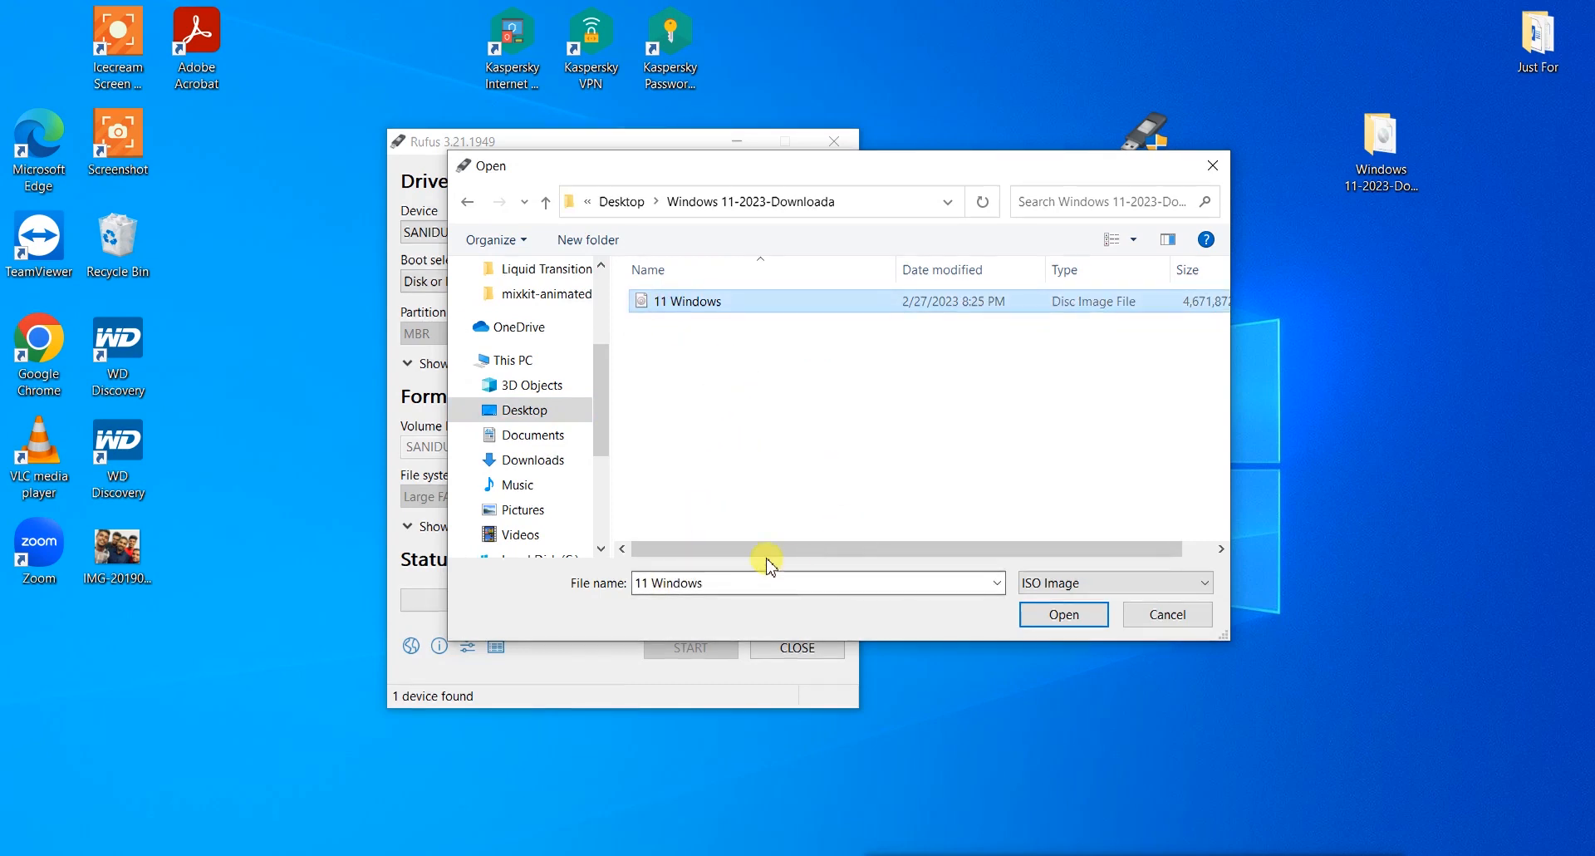
left_click(1123, 590)
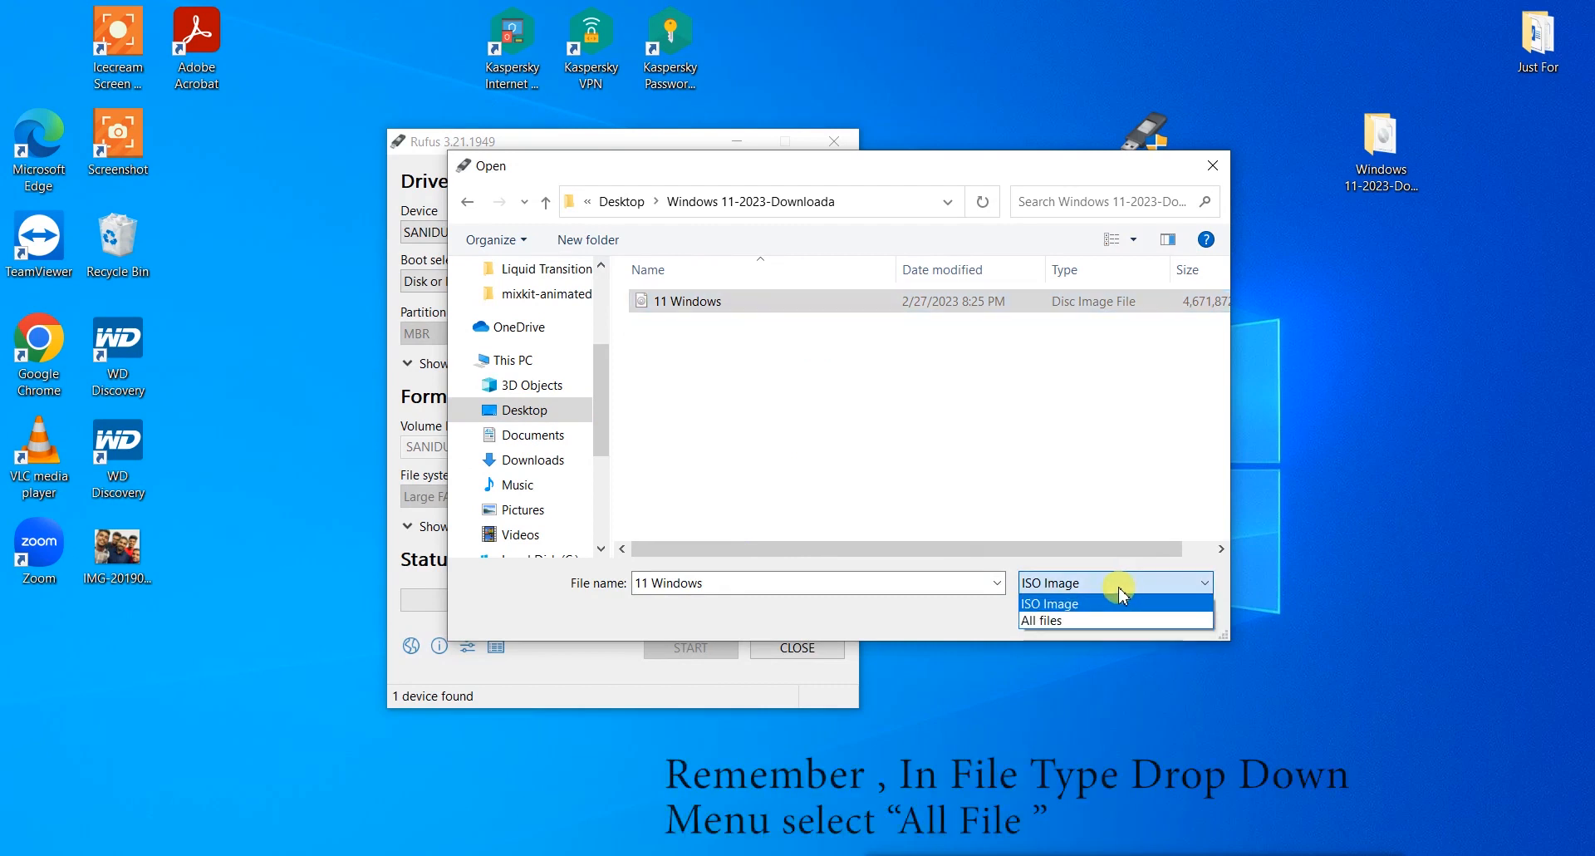
left_click(1040, 621)
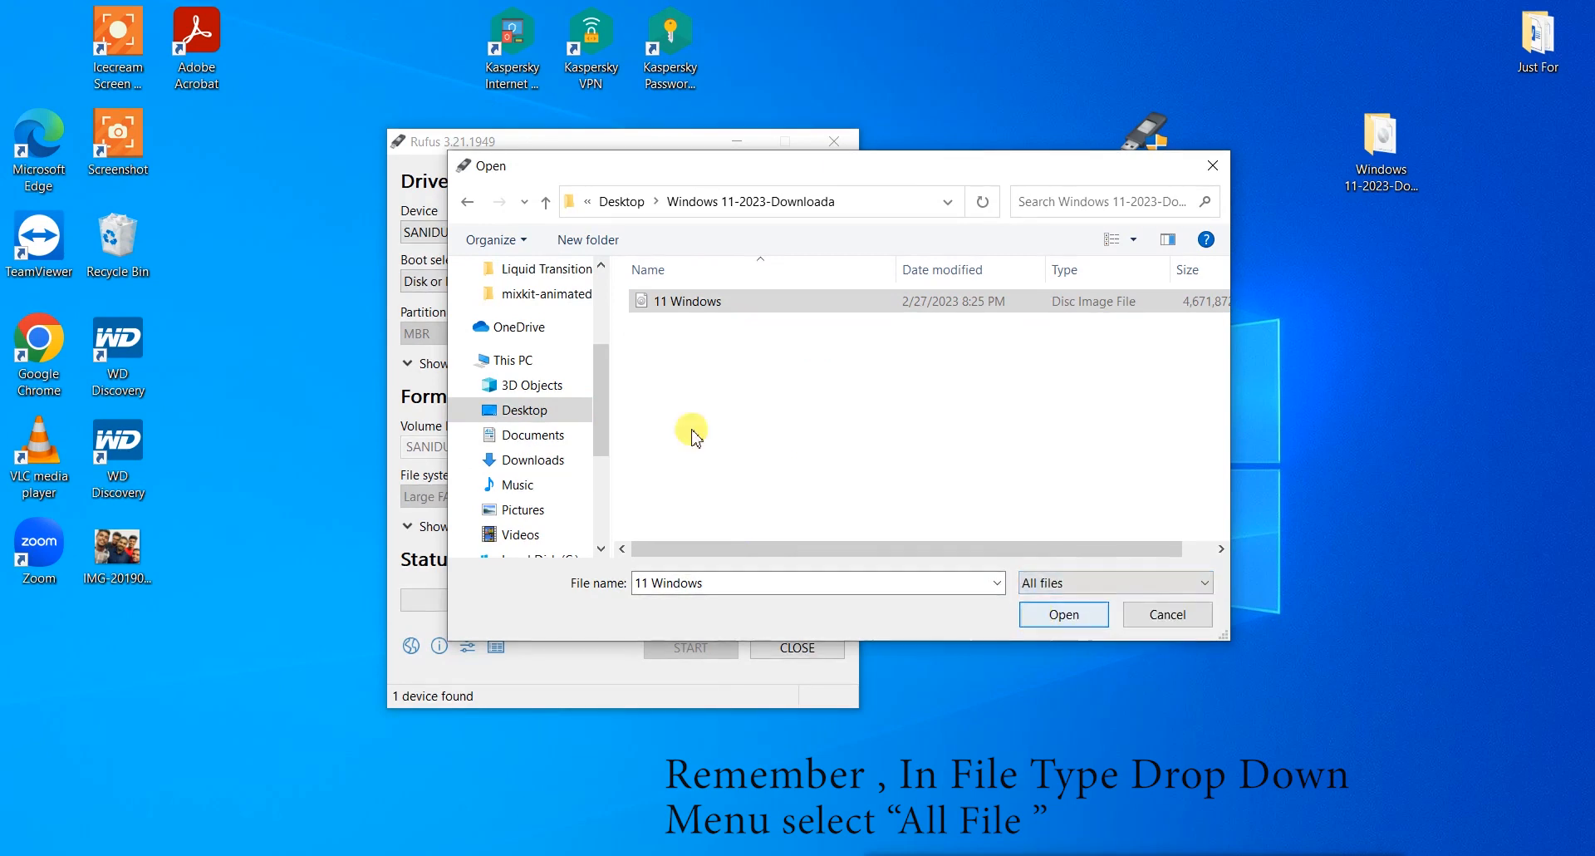
left_click_drag(712, 170, 719, 168)
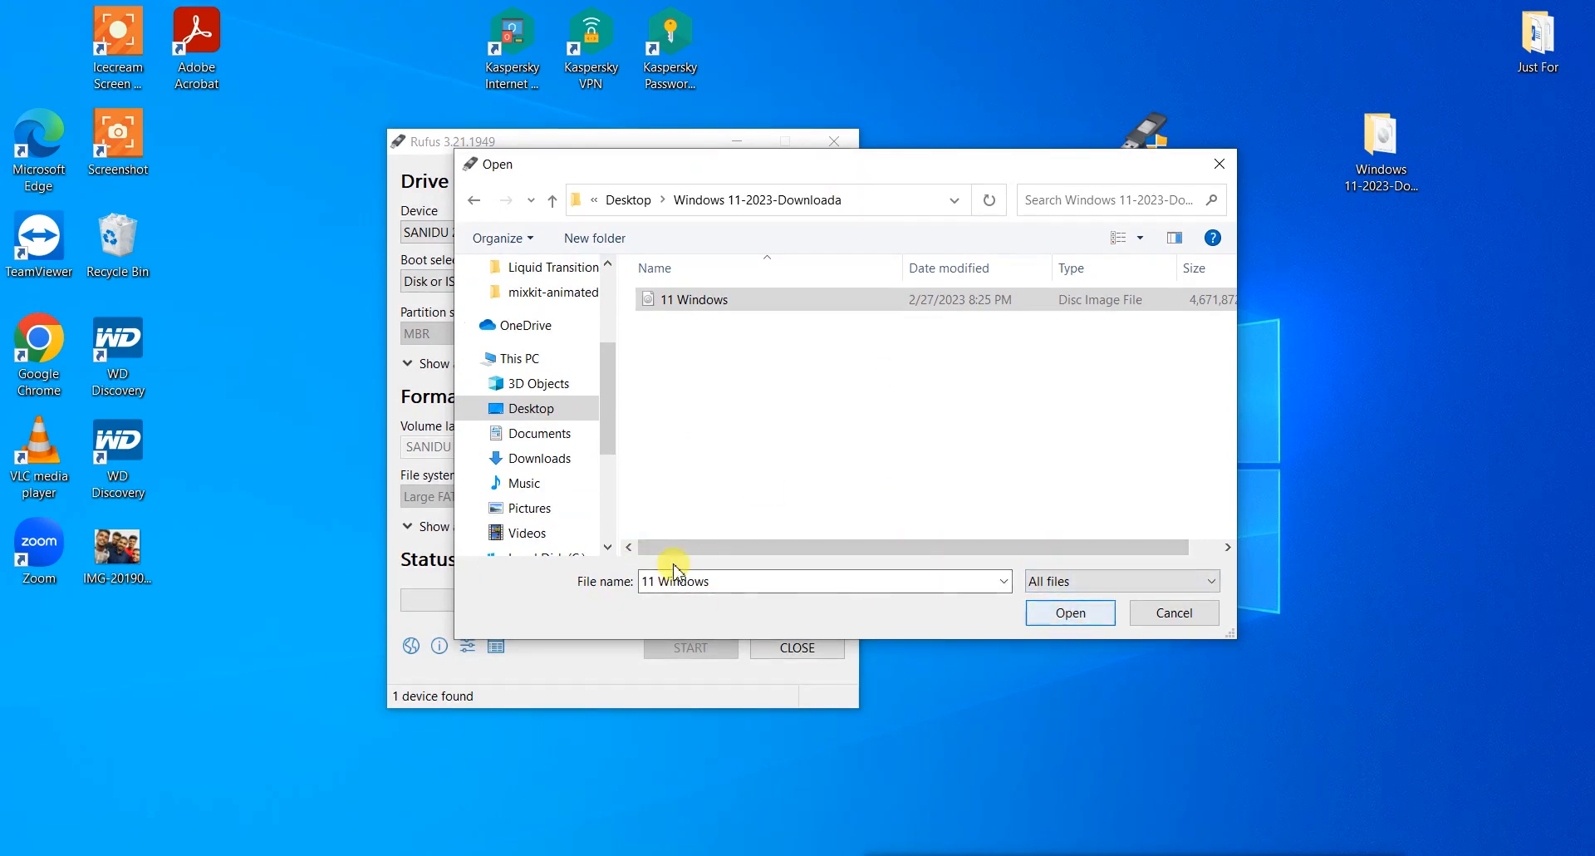
left_click(1059, 619)
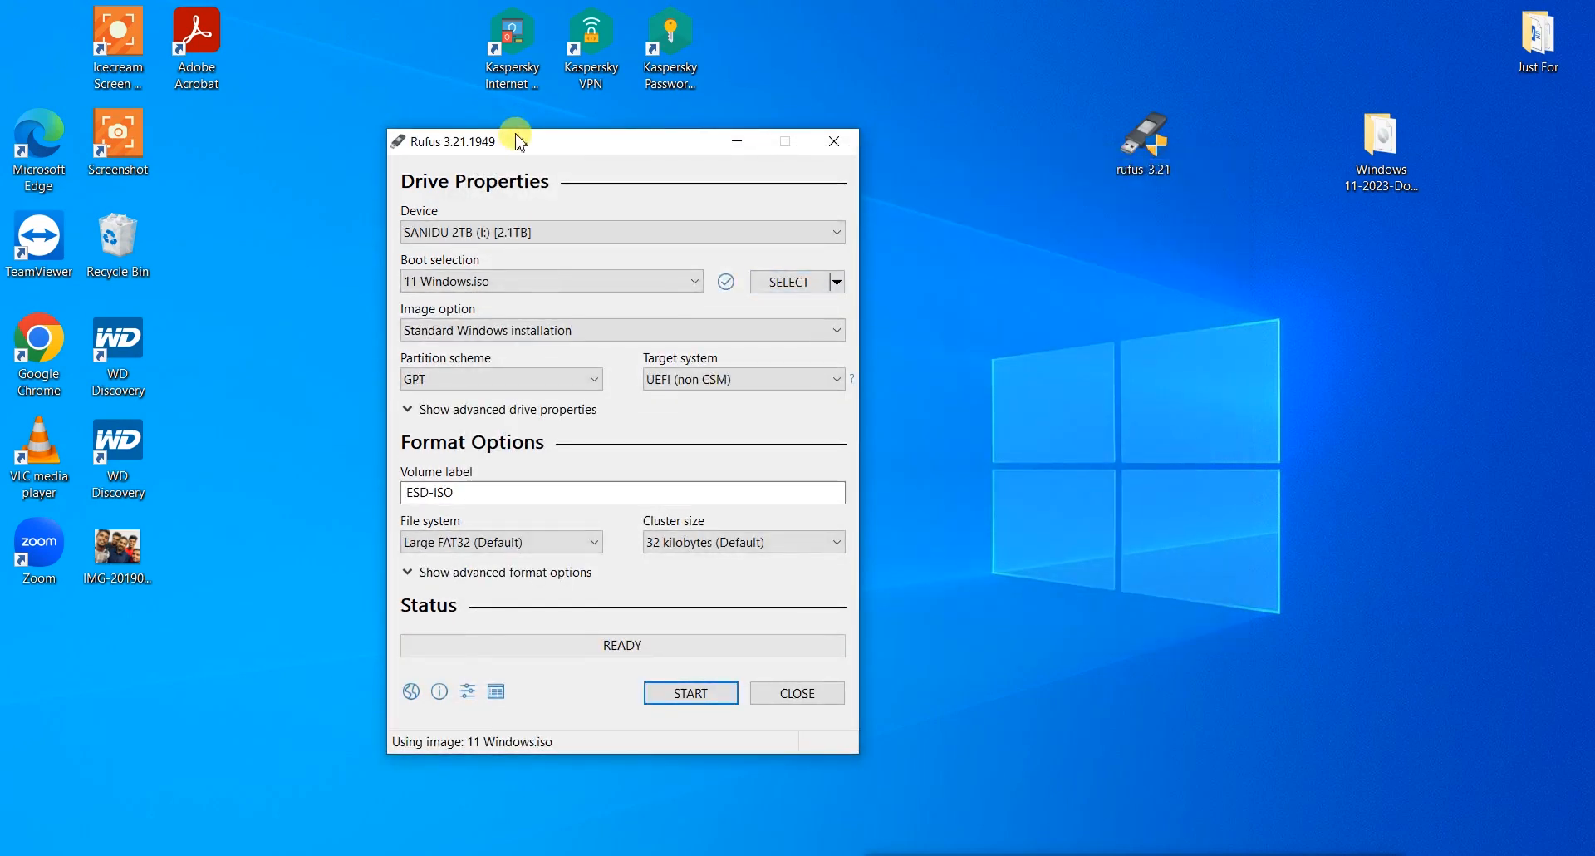
Step: Reposition the Rufus window and set the volume label to Windows 11 Bootable USB
left_click_drag(519, 143, 538, 119)
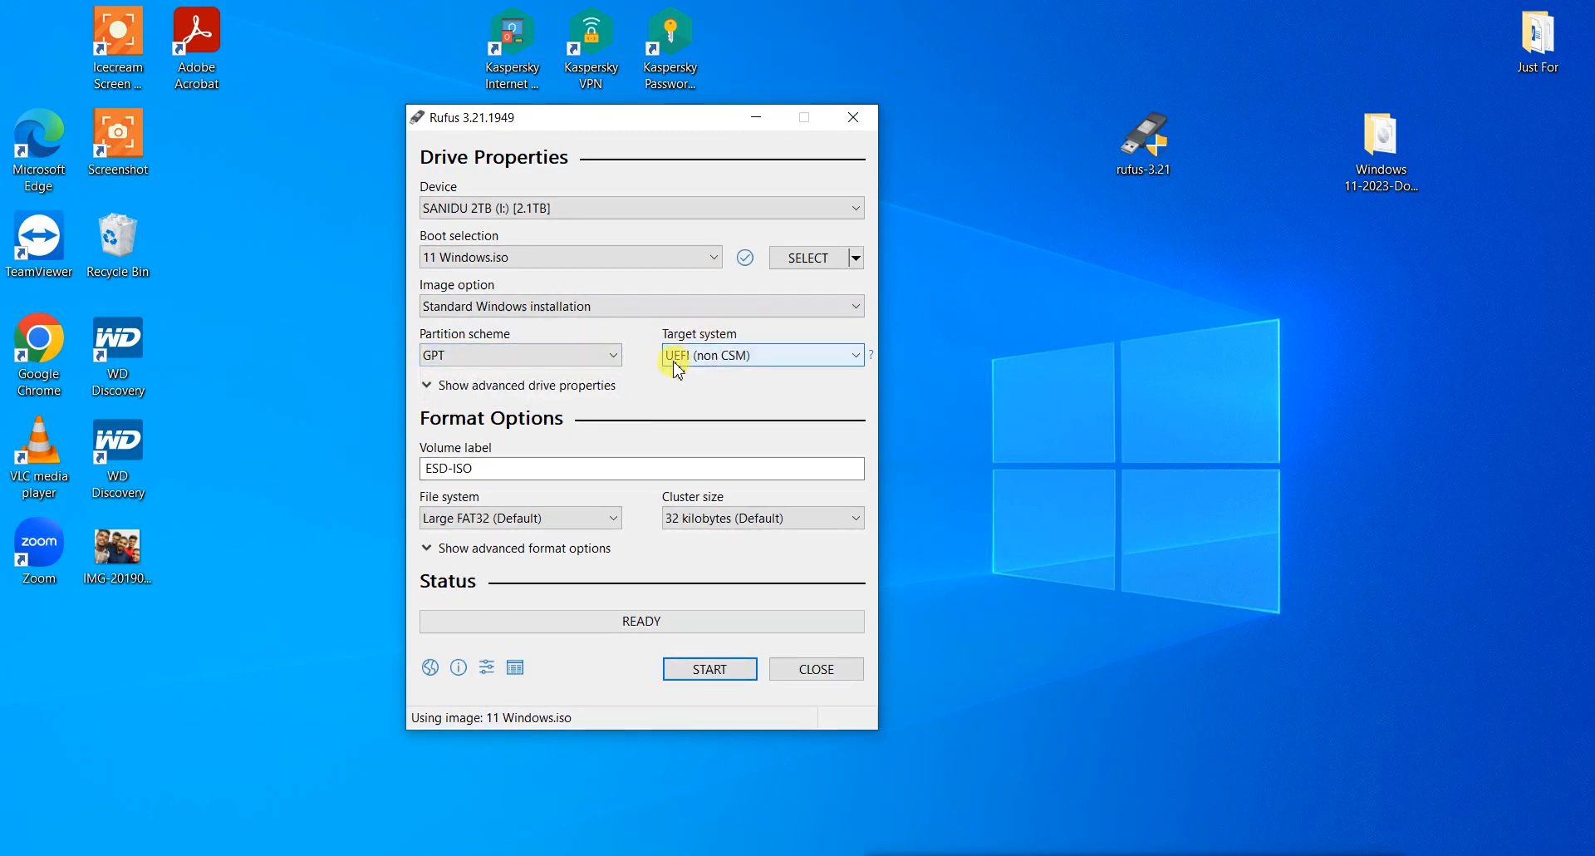
mouse_move(678, 369)
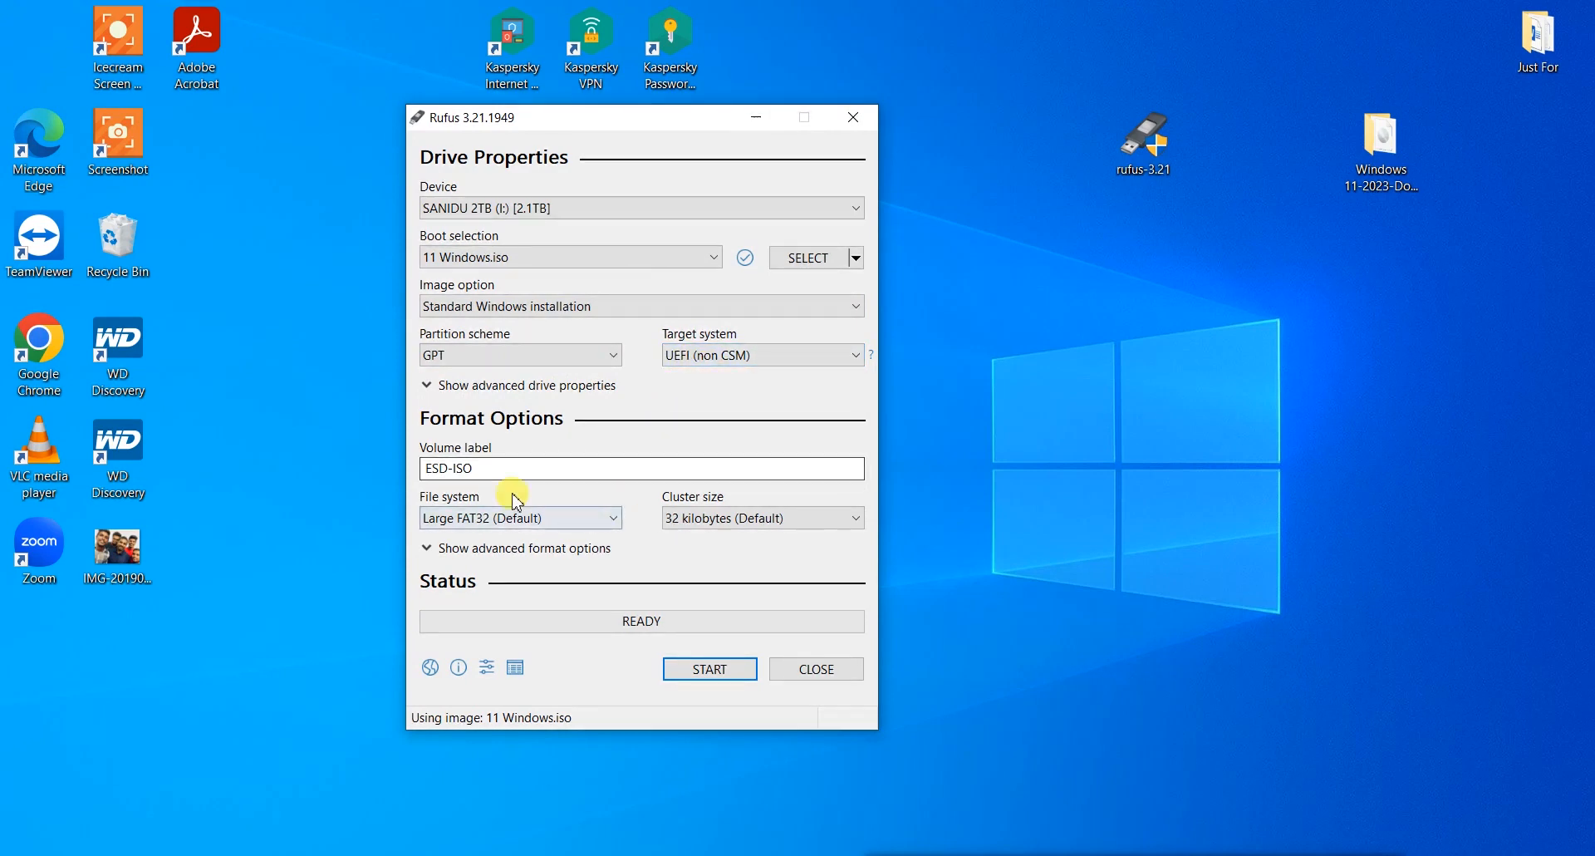
left_click(489, 467)
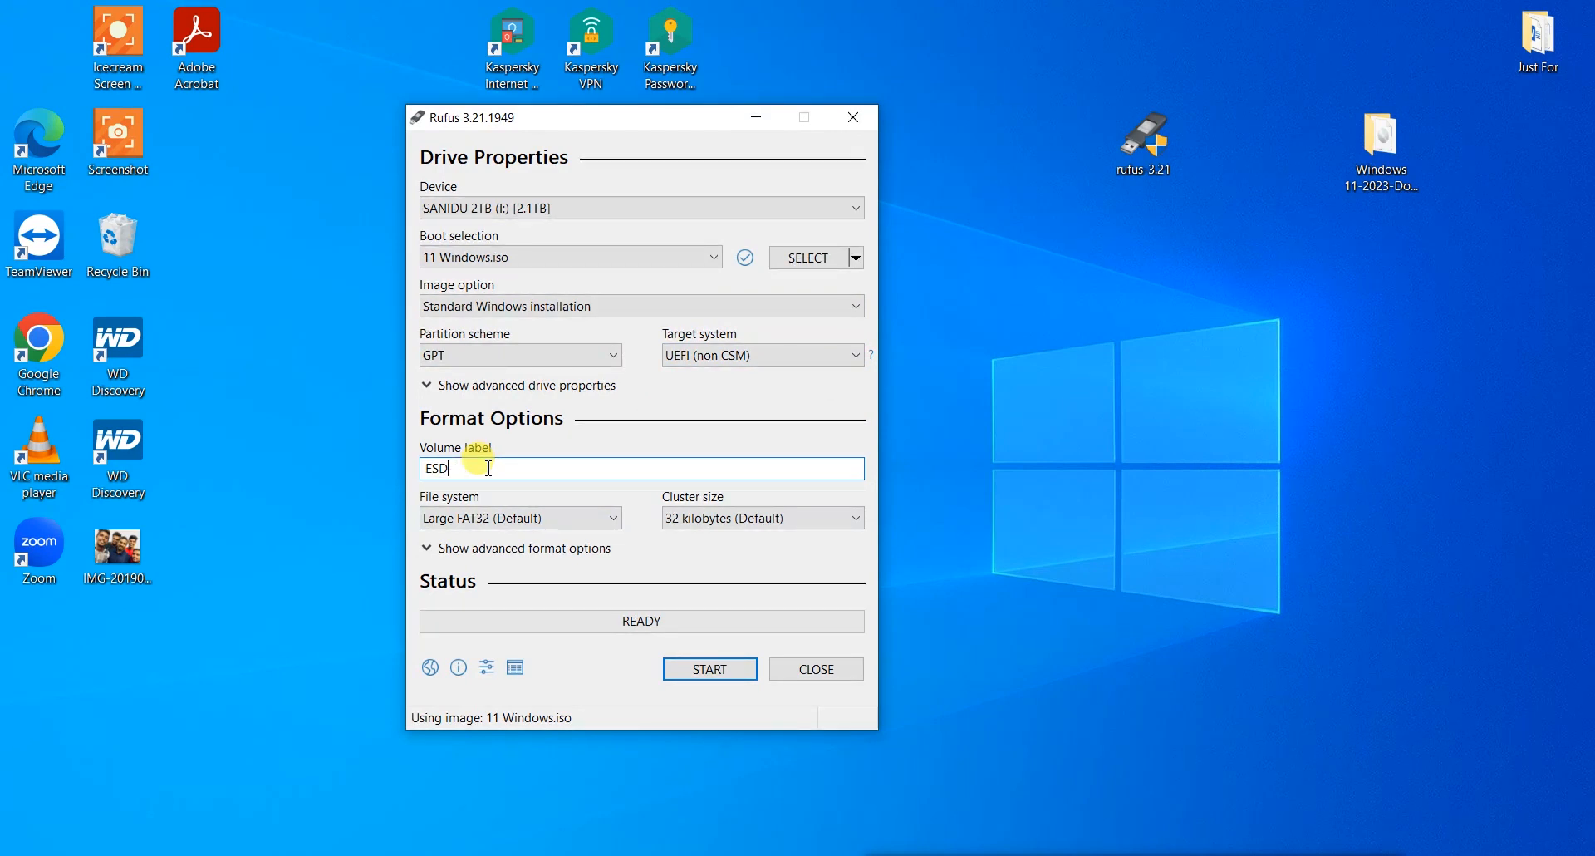
type("W")
type("indows 11 Bootable USB")
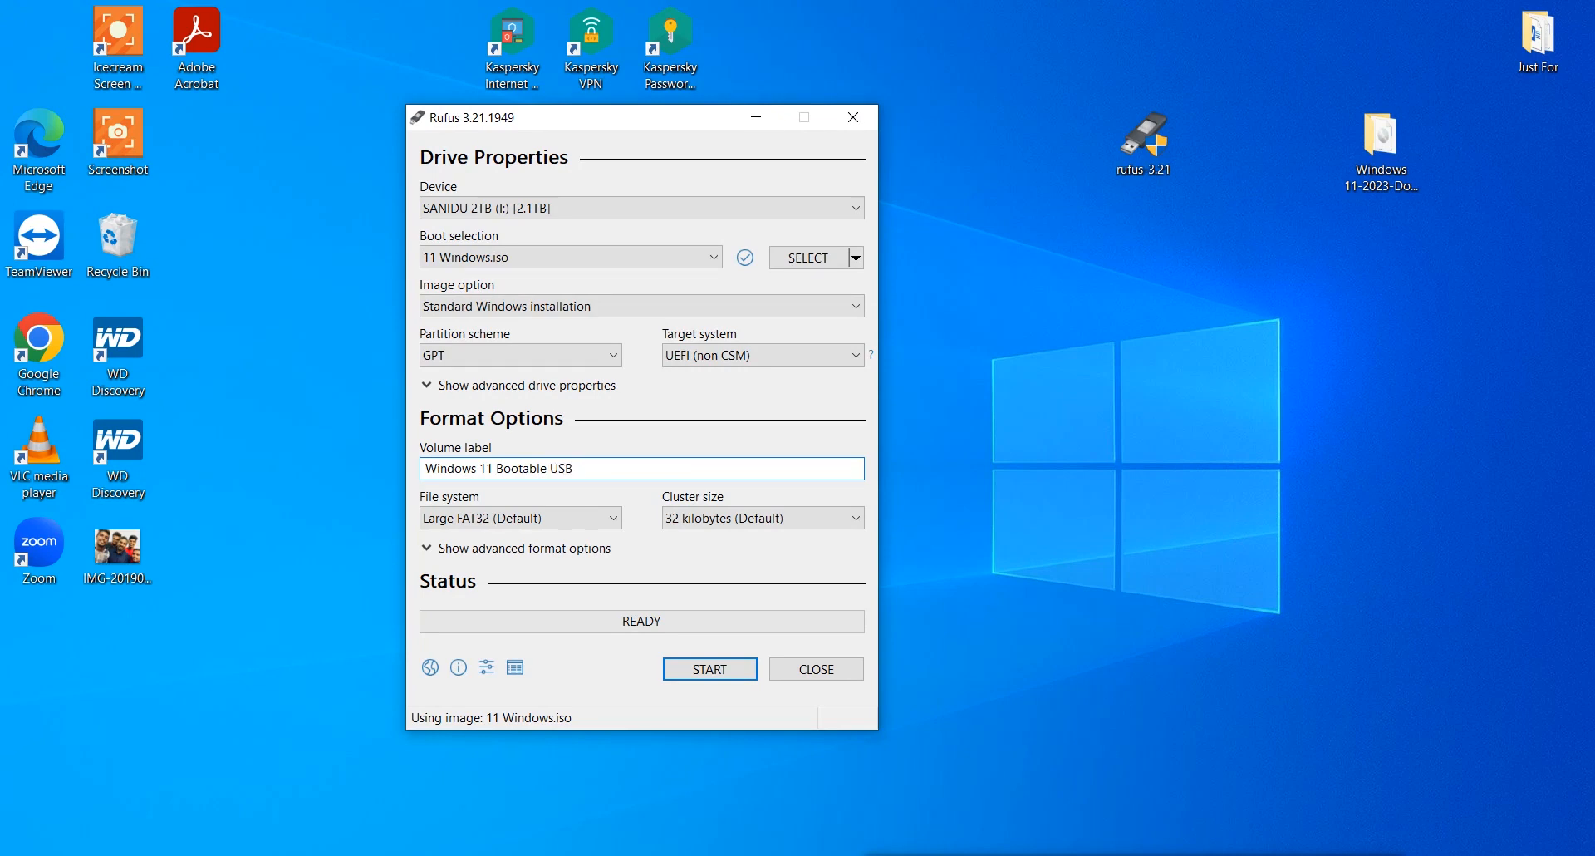
left_click(517, 458)
Step: Write the image to the USB drive without selecting Windows customizations, accept erasing the drive's data, and close Rufus once it is ready
left_click(710, 673)
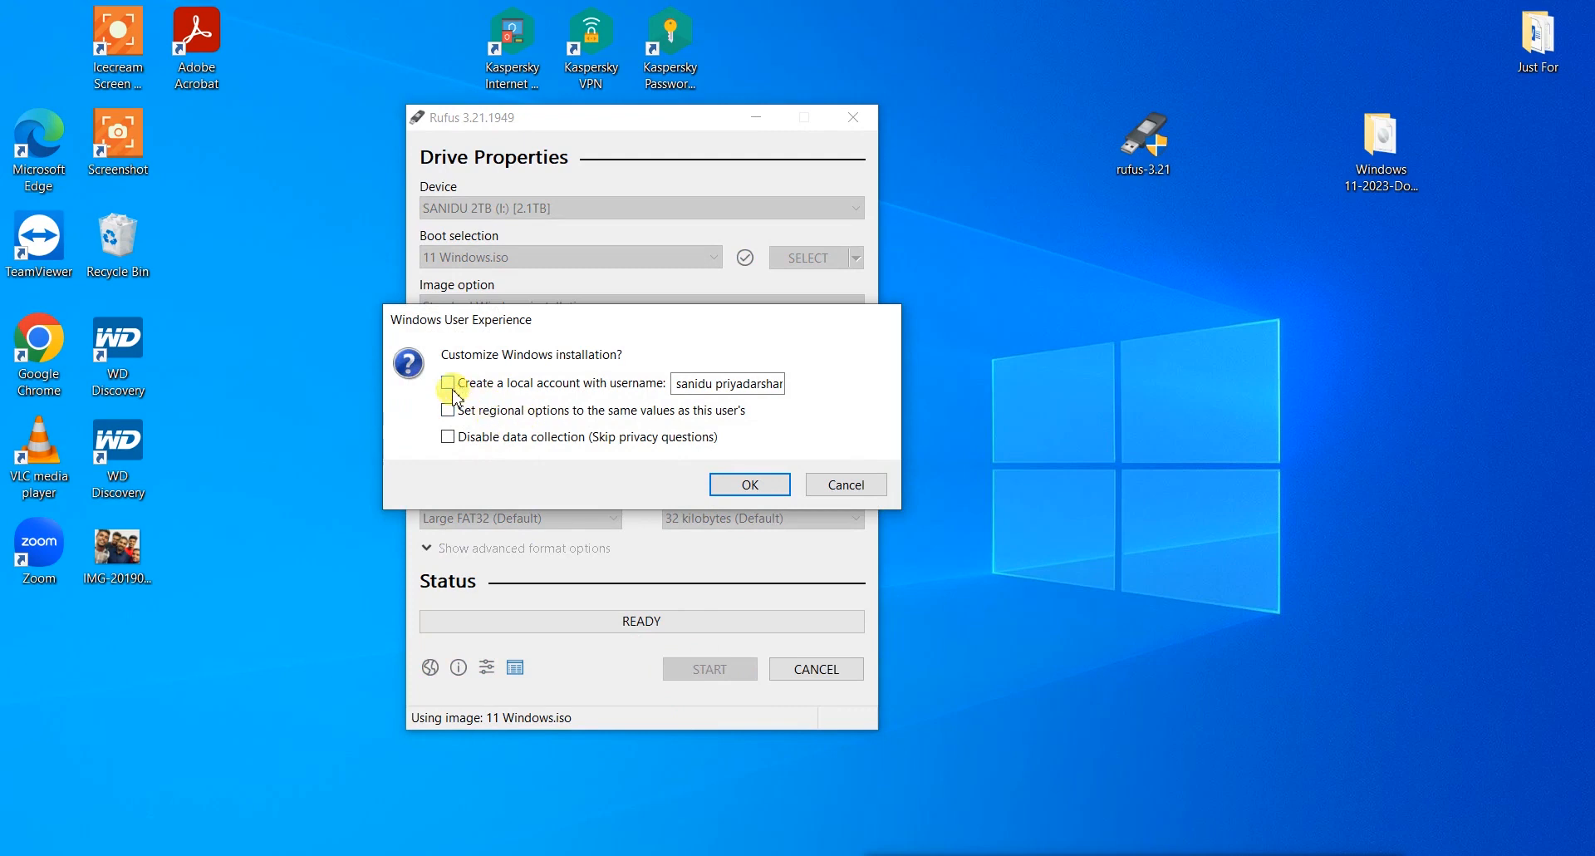
left_click(750, 486)
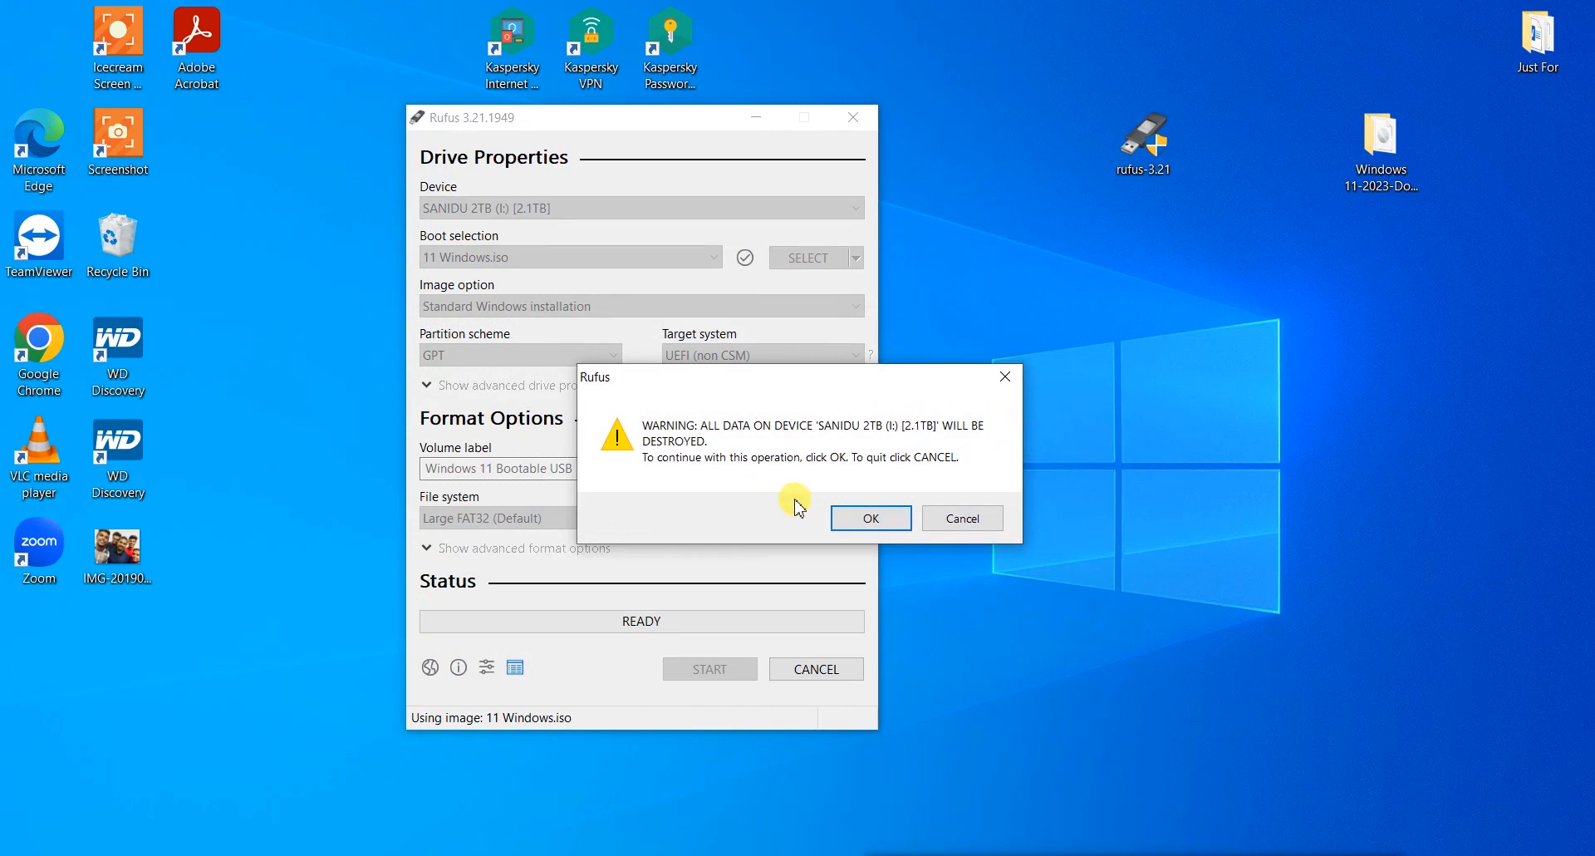
left_click_drag(723, 392, 929, 376)
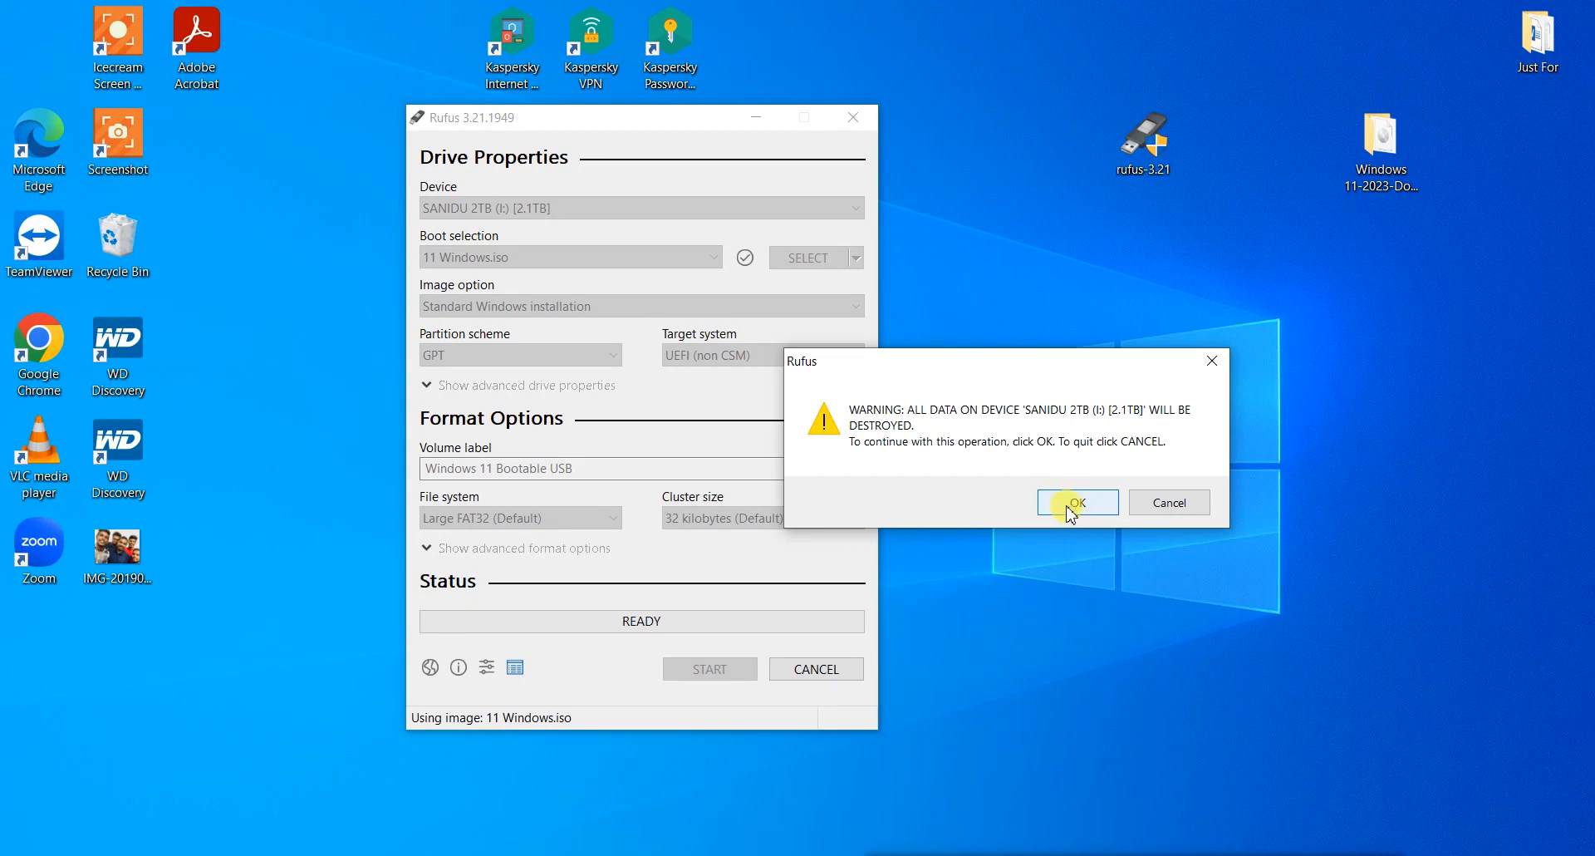
left_click(1075, 503)
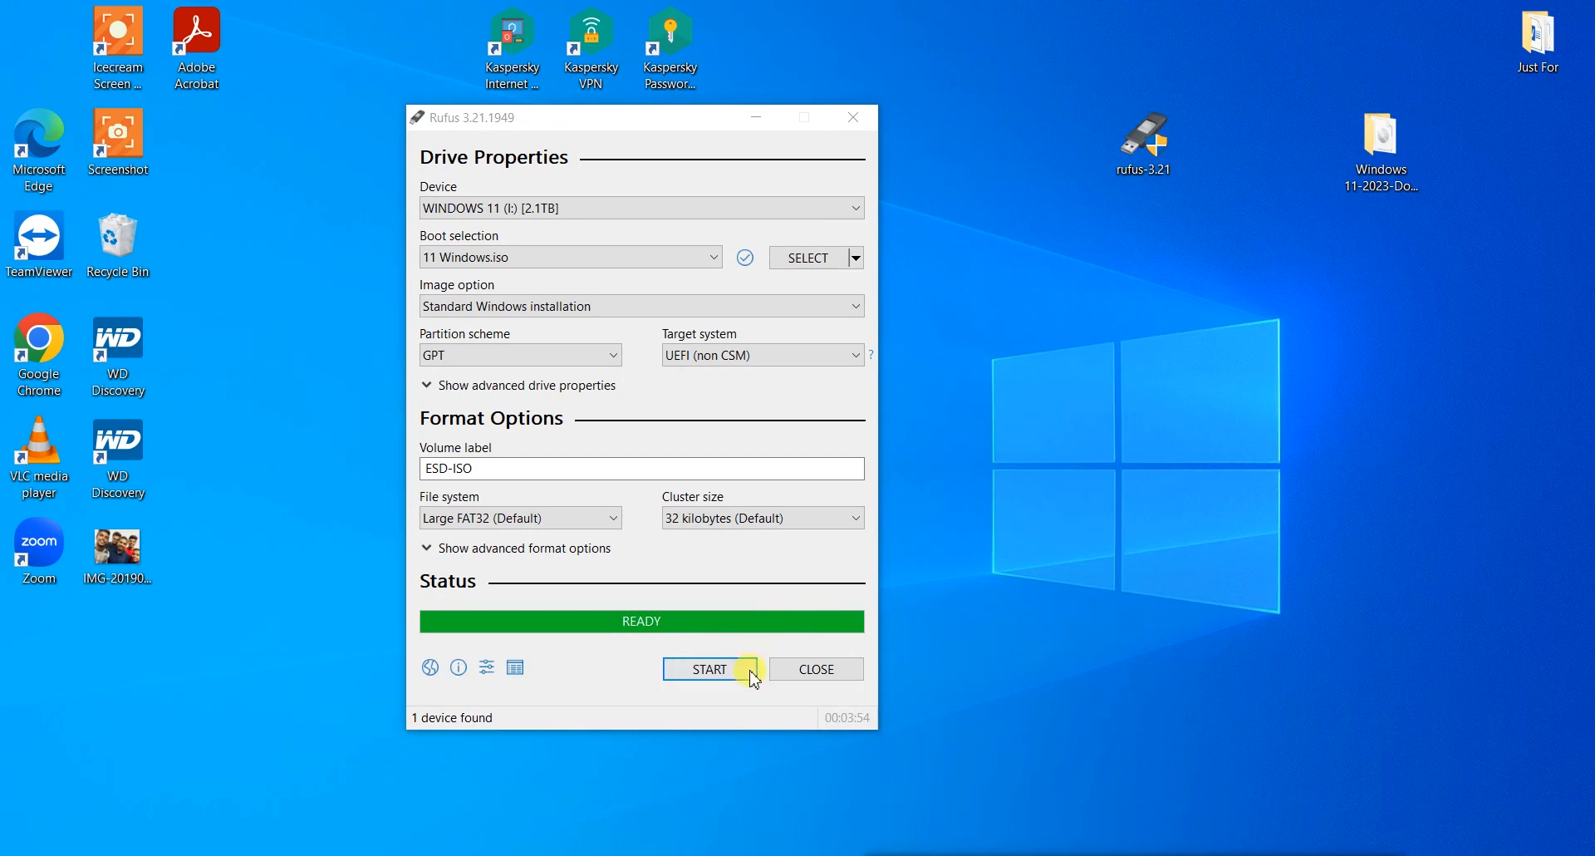
left_click(817, 670)
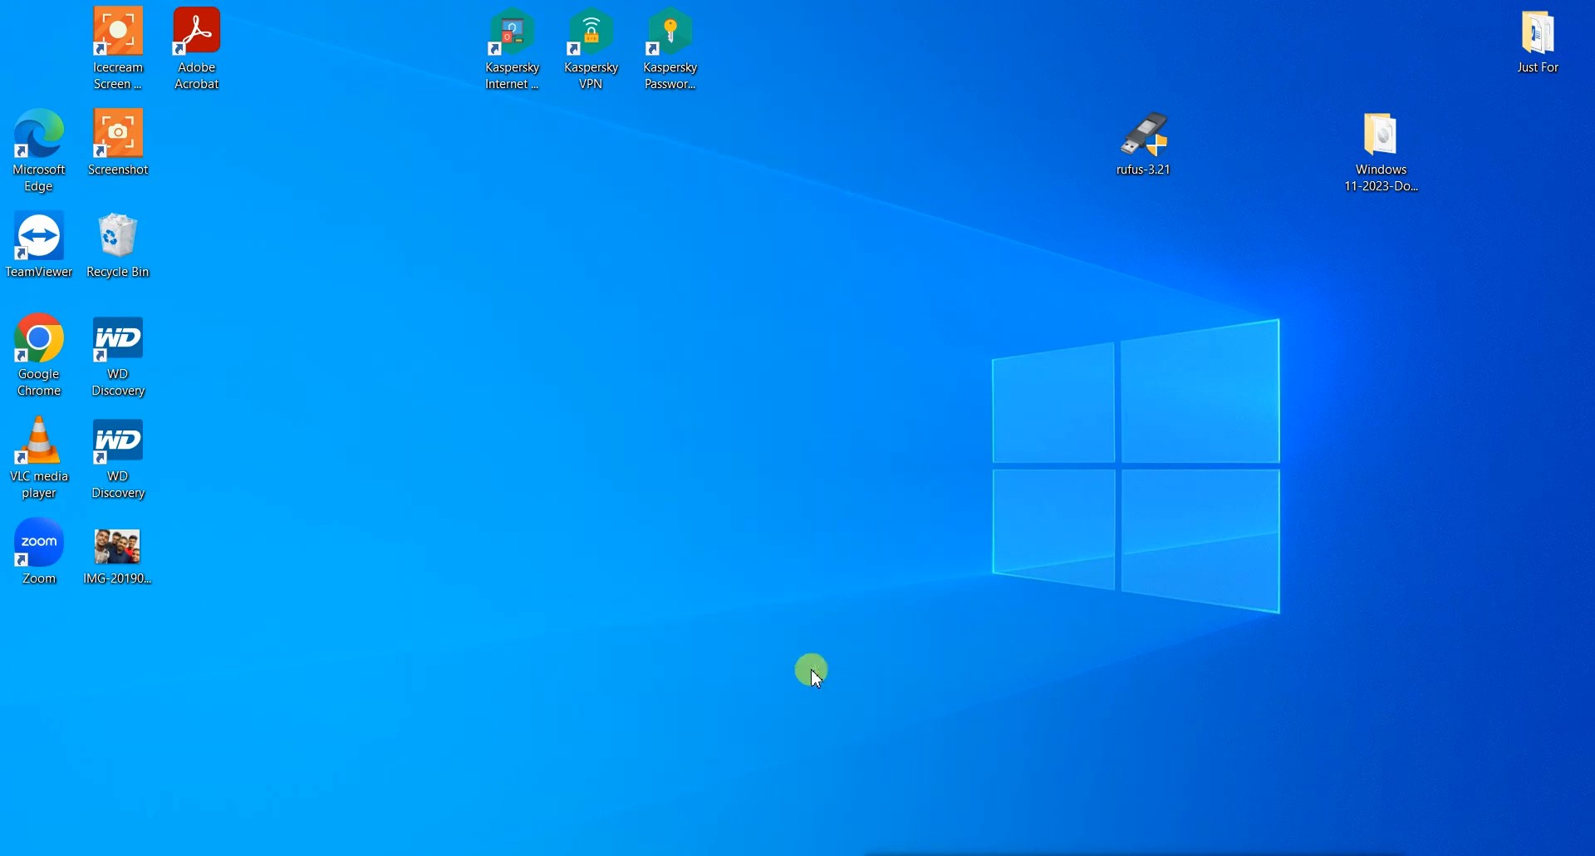
Step: Switch to File Explorer, examine the files on the WINDOWS 11 (I:) drive and return to This PC
mouse_move(401, 851)
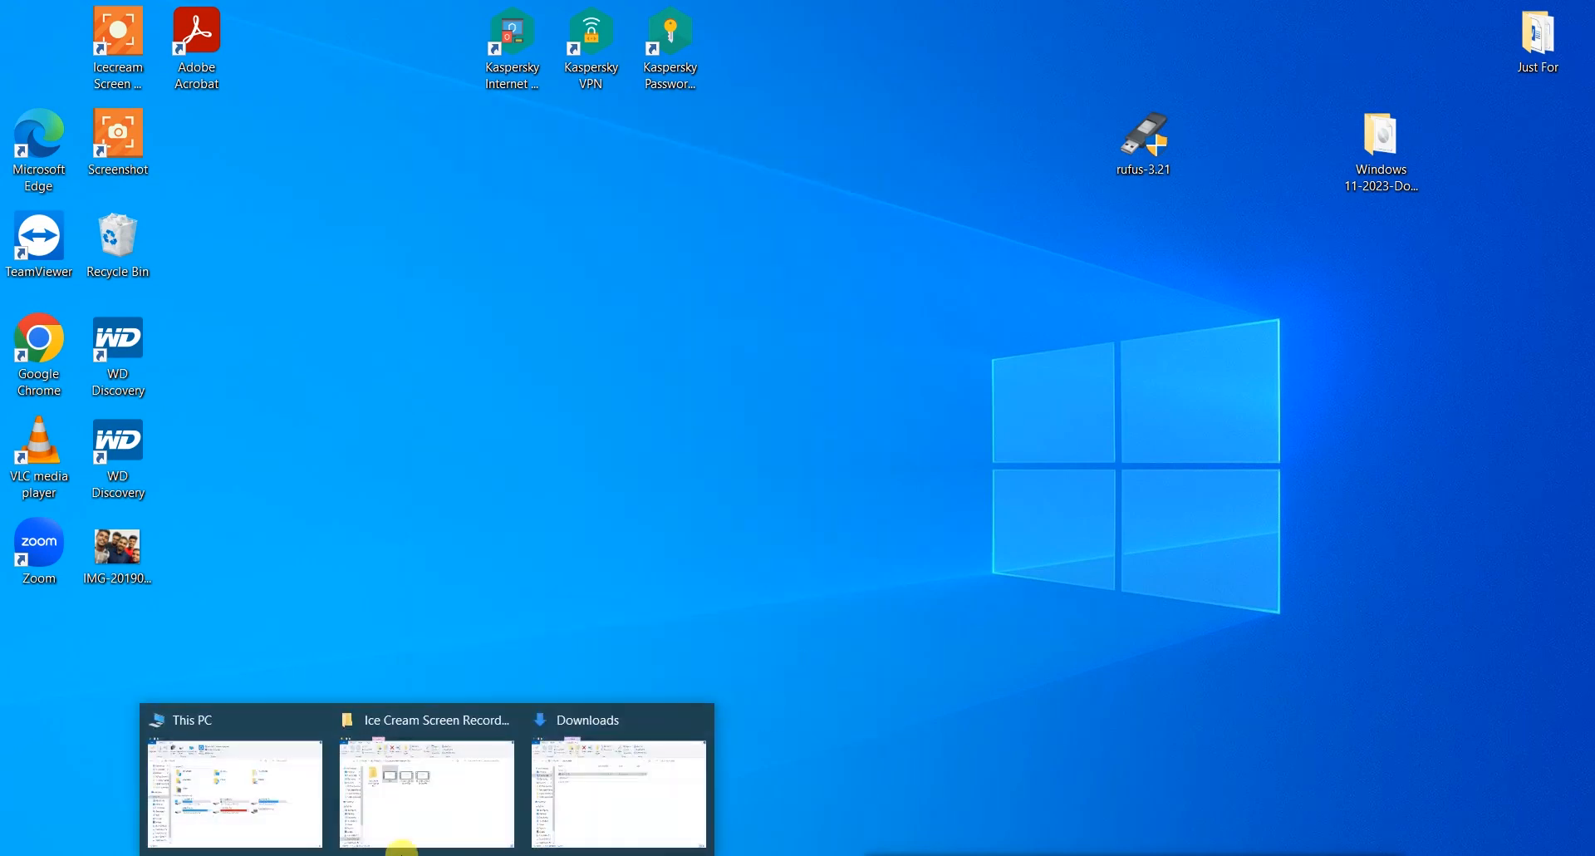
left_click(225, 843)
double_click(1217, 57)
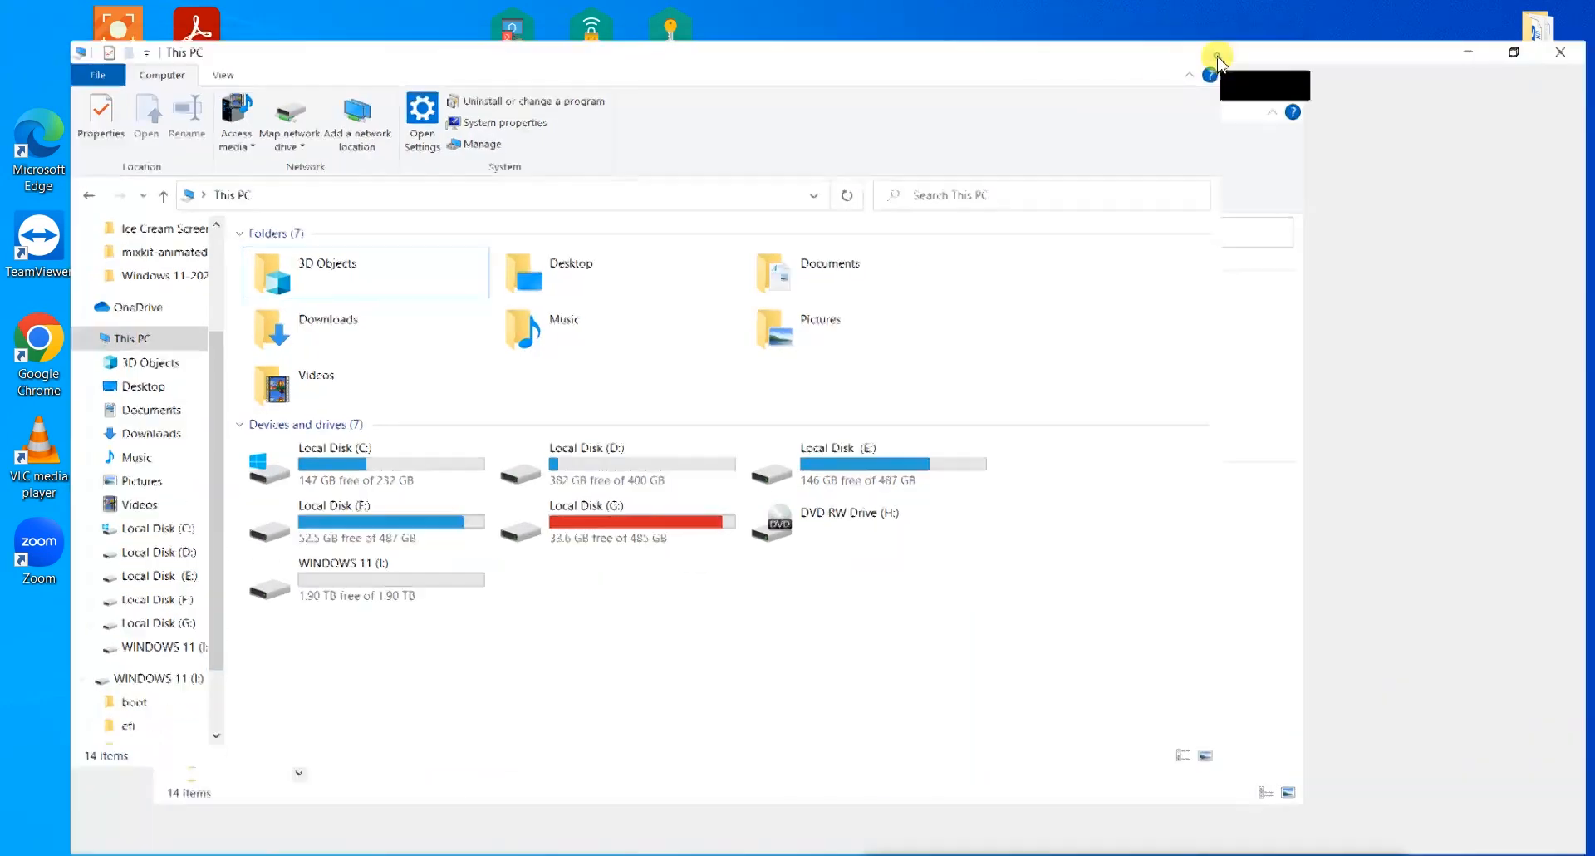
left_click(68, 312)
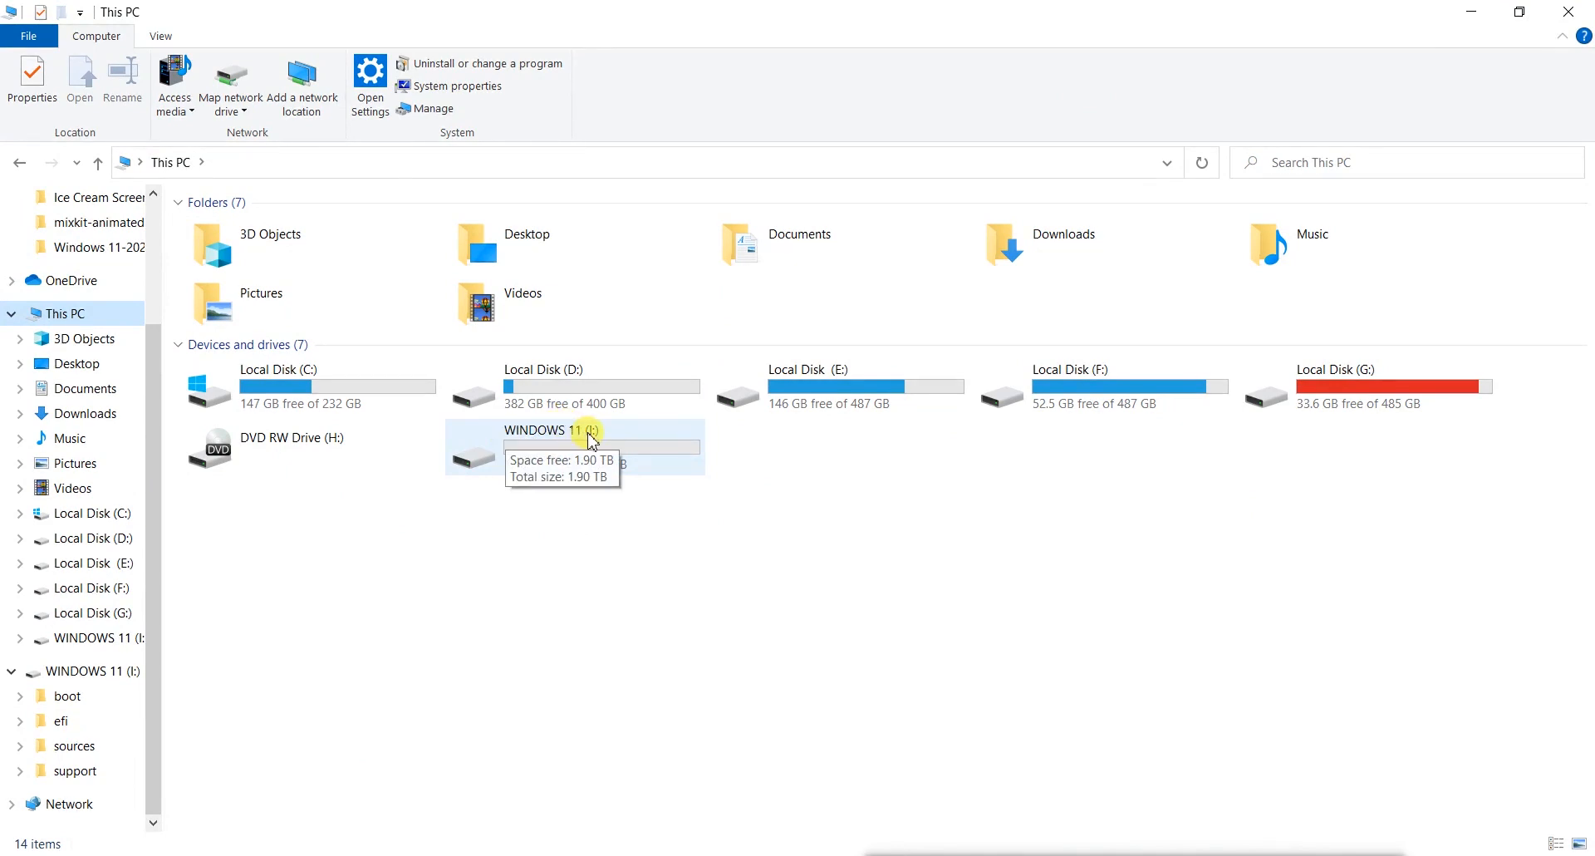
double_click(548, 459)
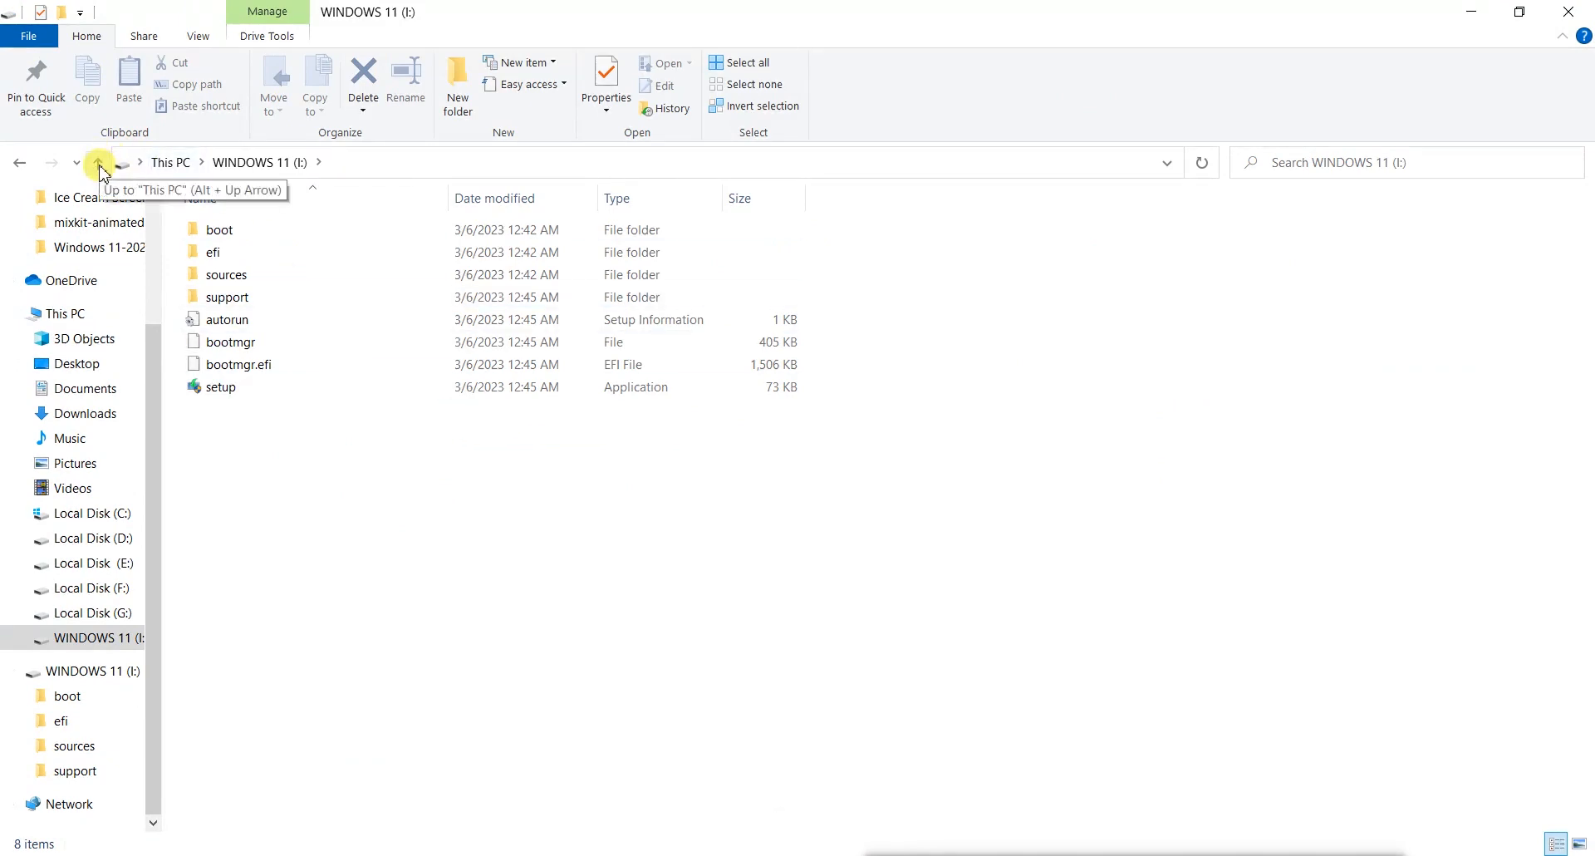
left_click(98, 162)
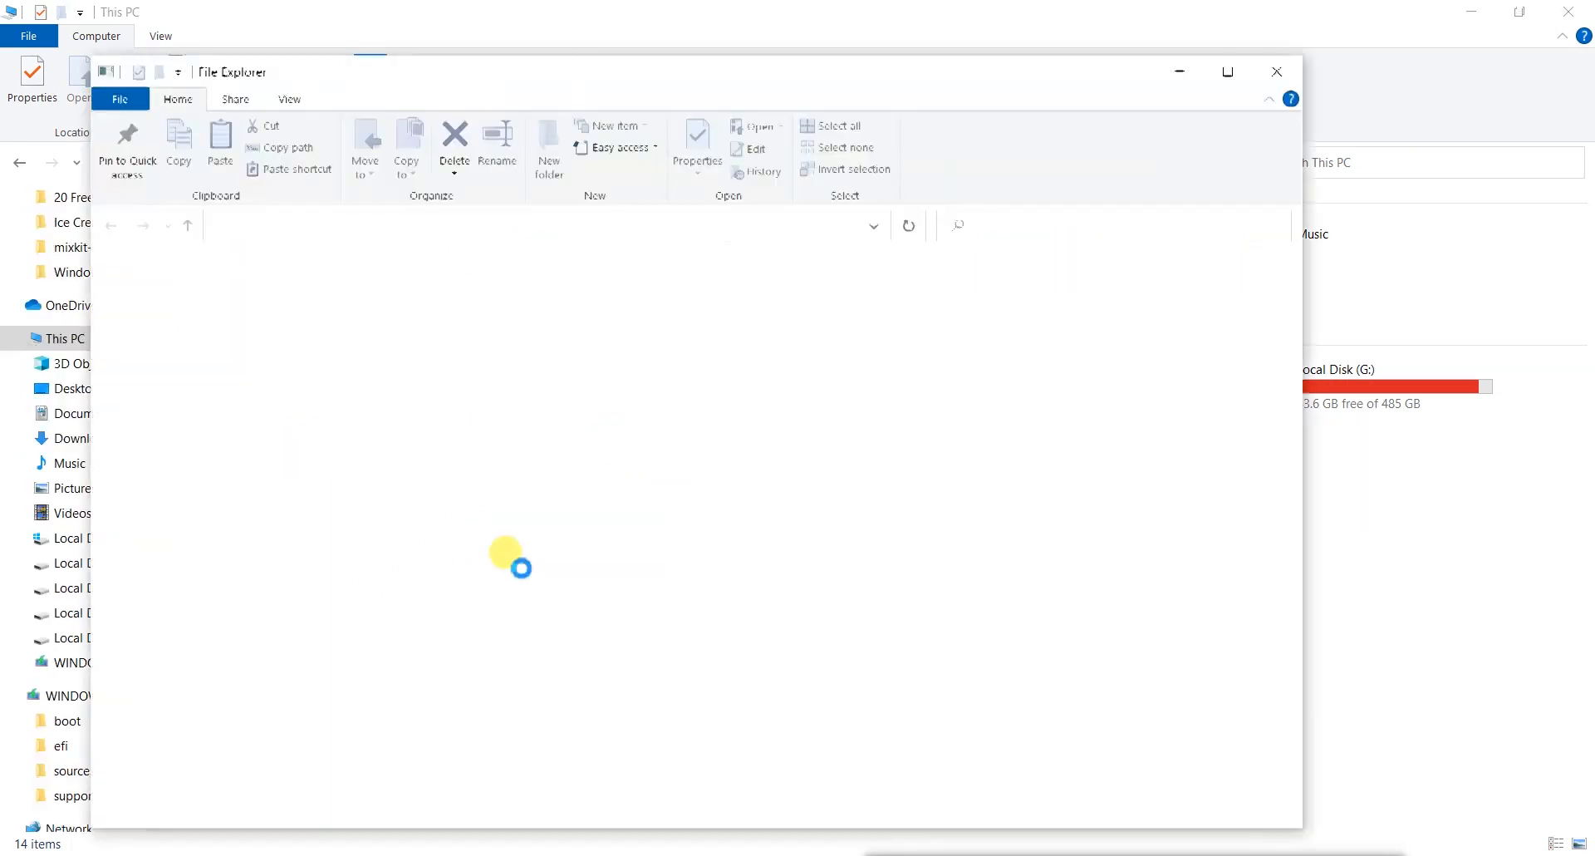
Step: In the newly opened File Explorer window, go to This PC and check the WINDOWS 11 (I:) drive's icon and contents
left_click(189, 226)
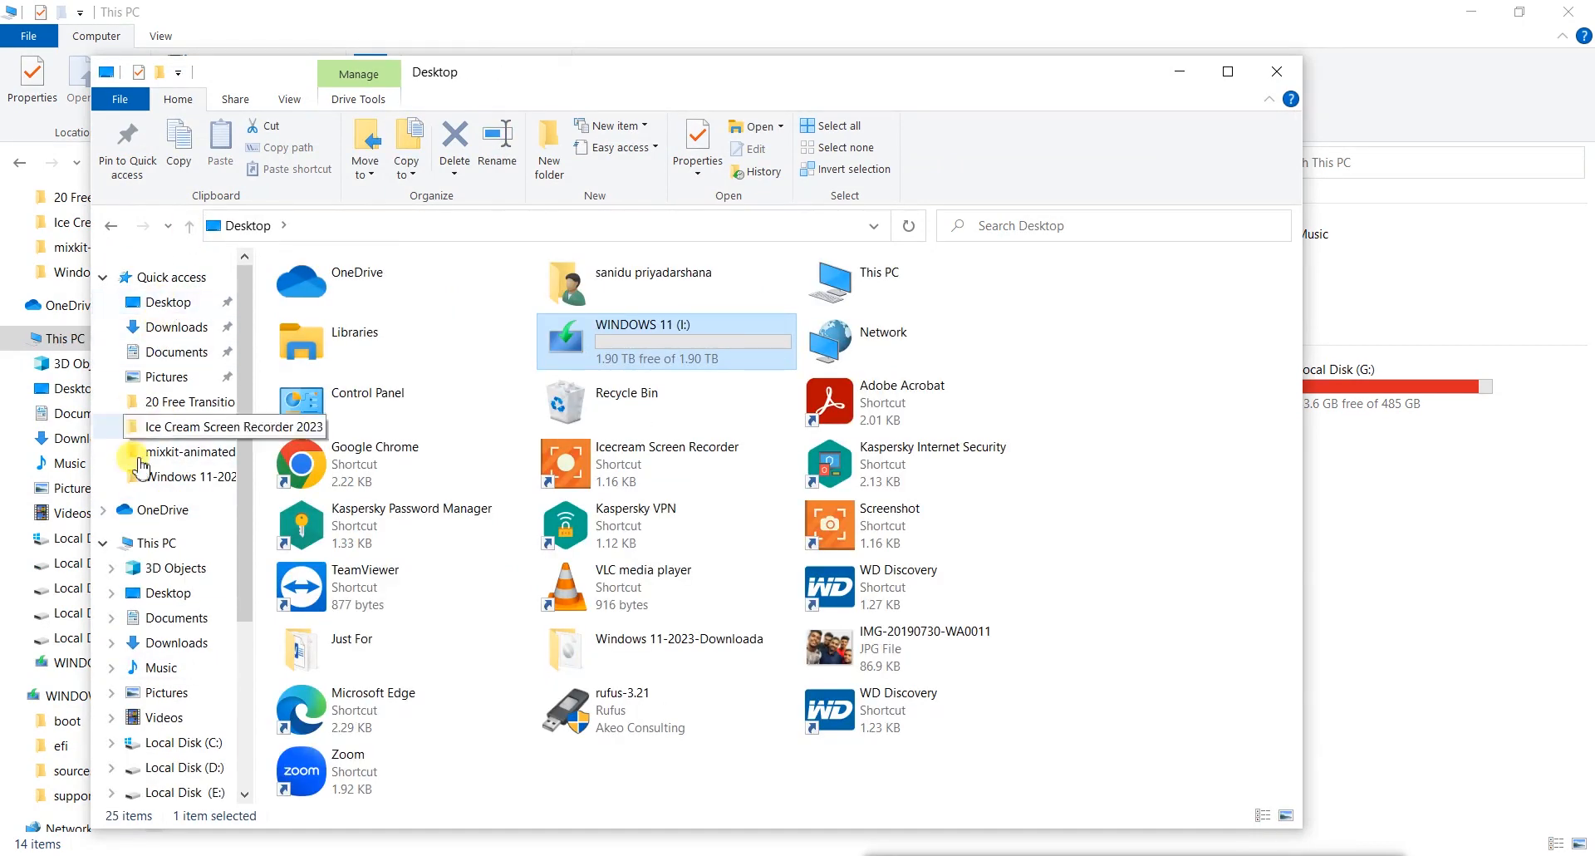
left_click(137, 542)
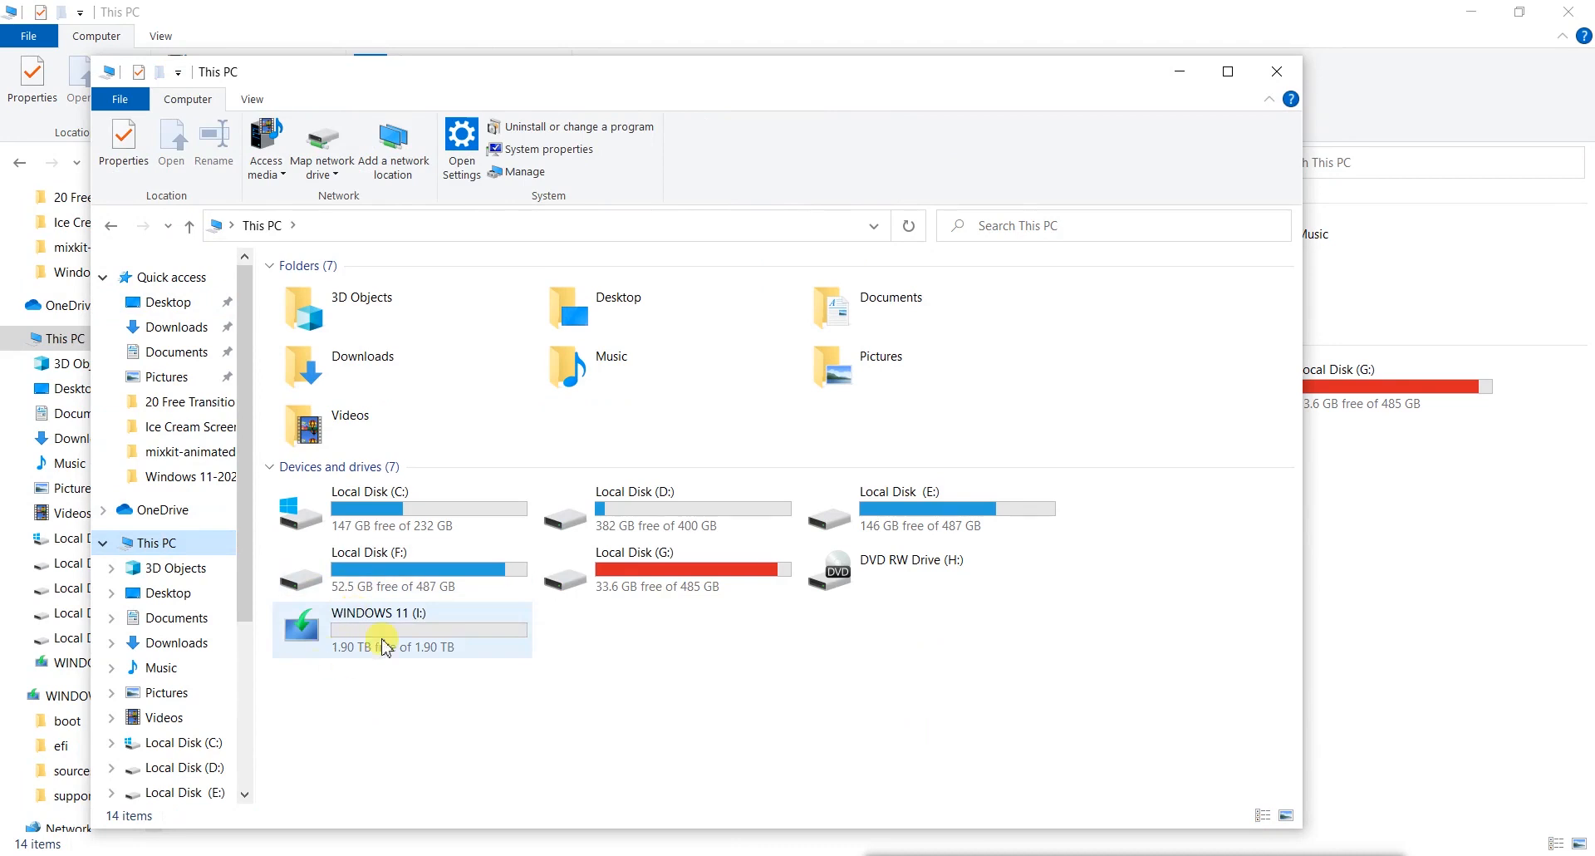
left_click_drag(697, 81, 838, 44)
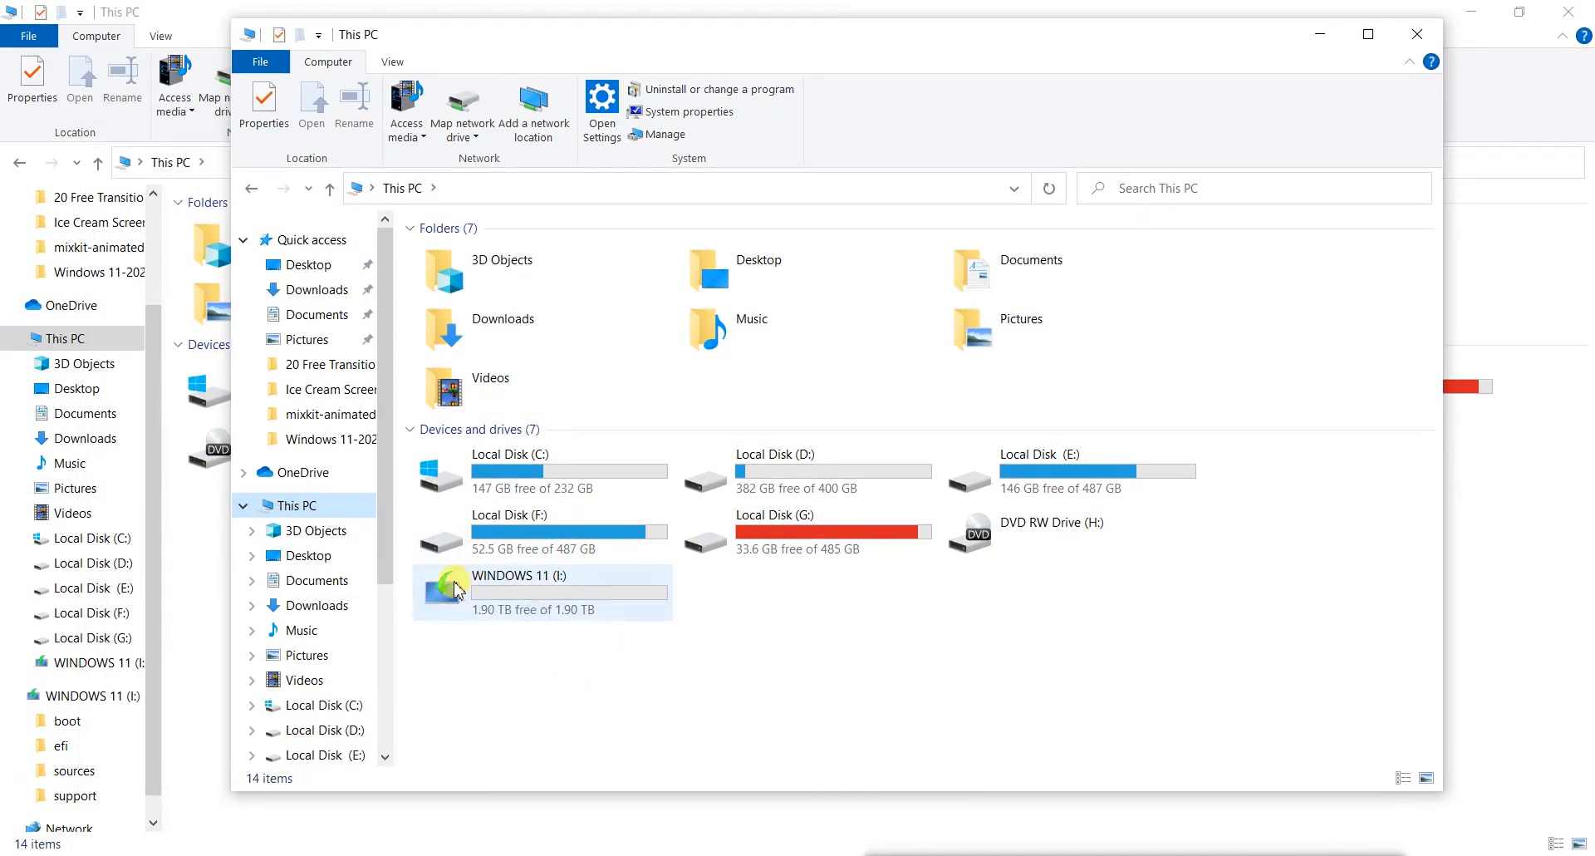
mouse_move(460, 597)
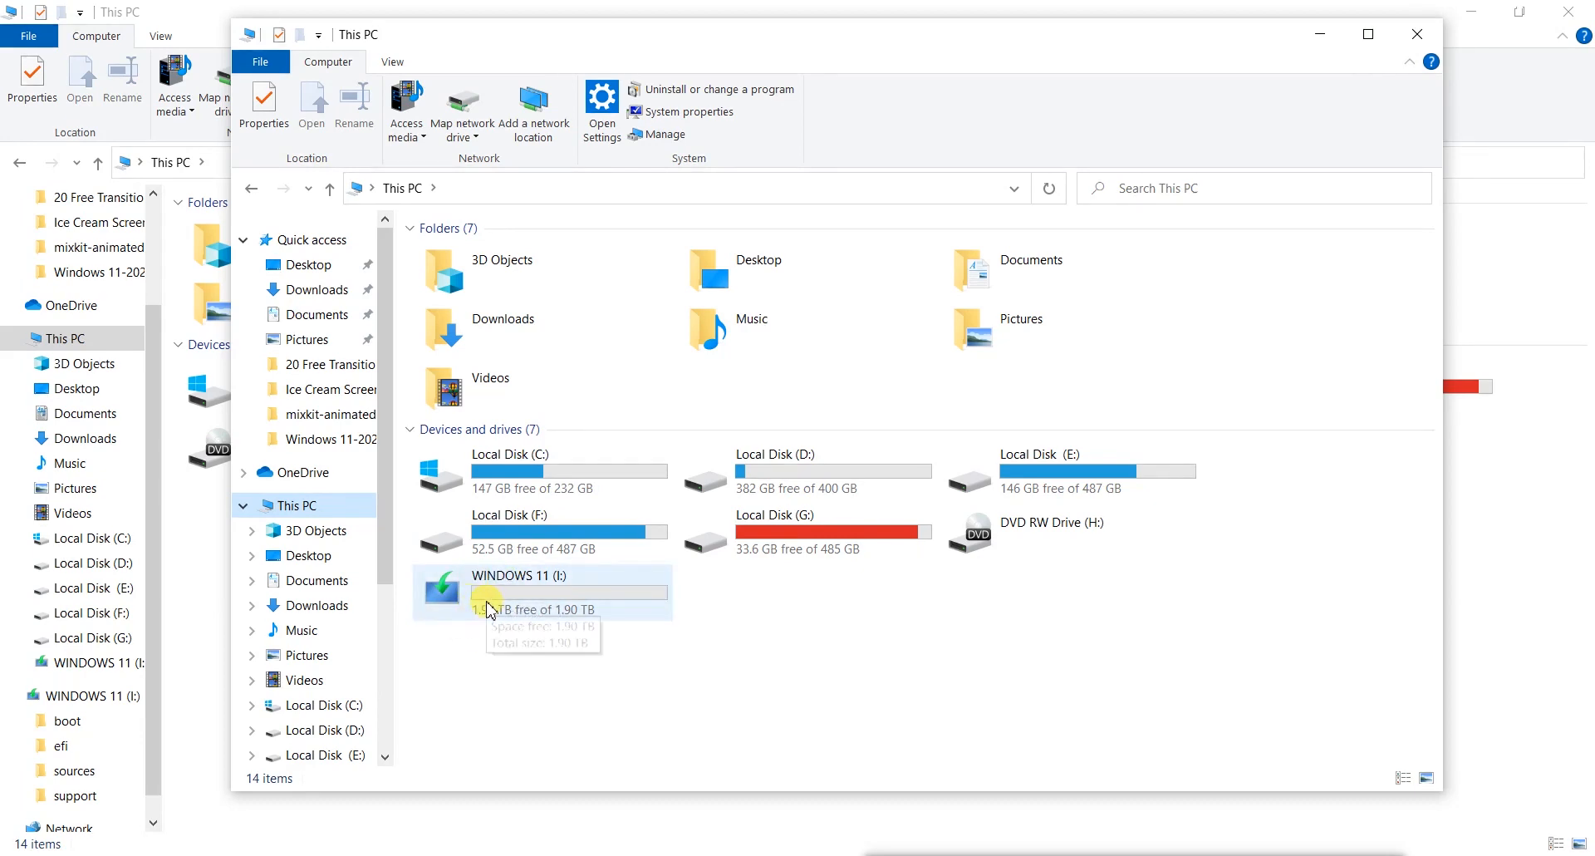
double_click(492, 600)
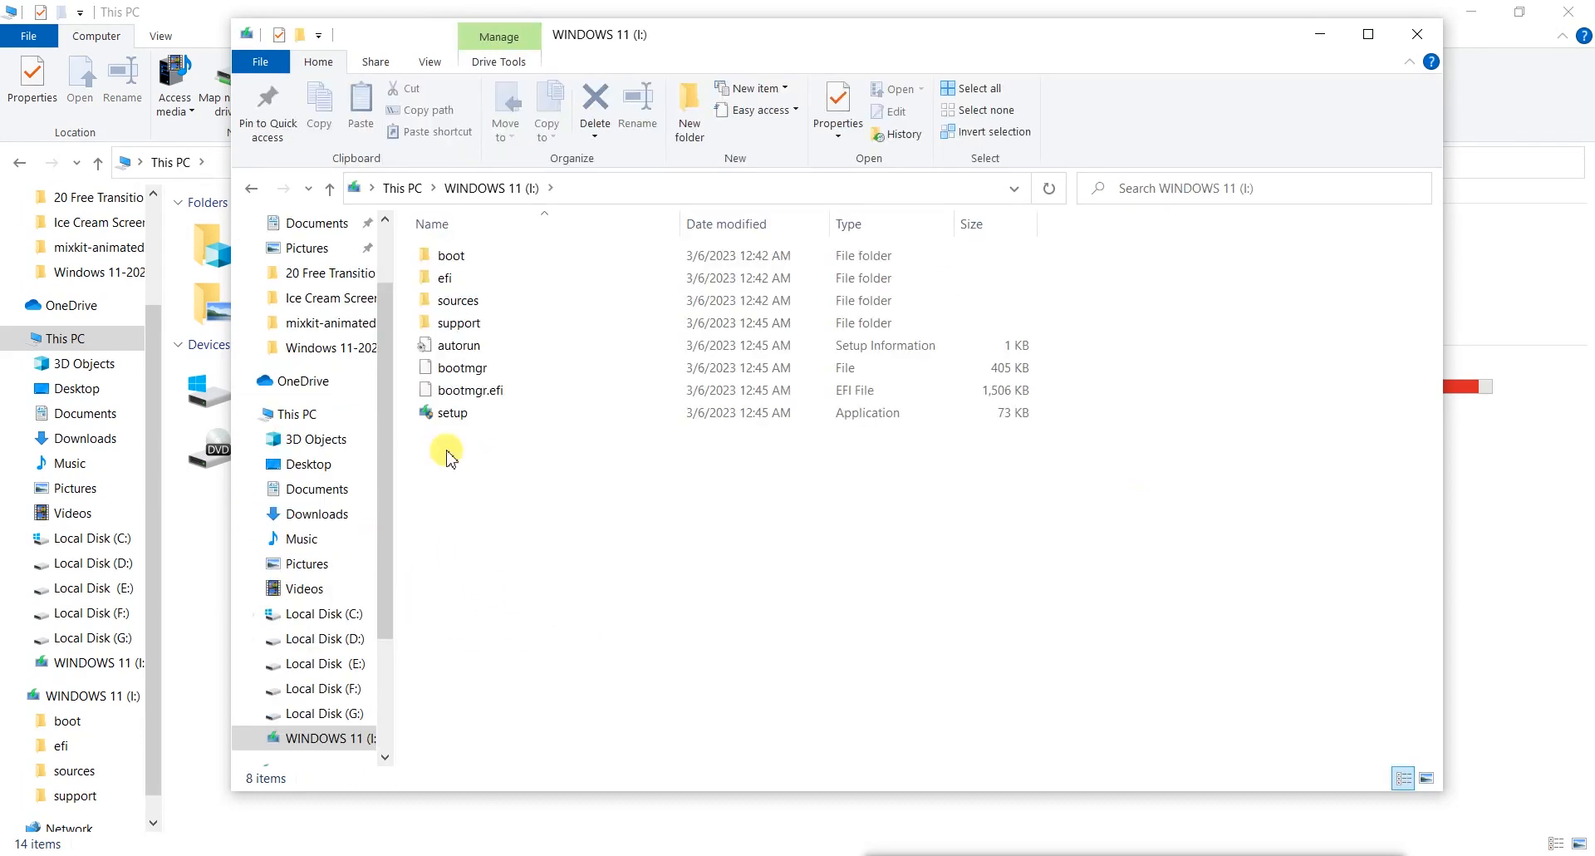